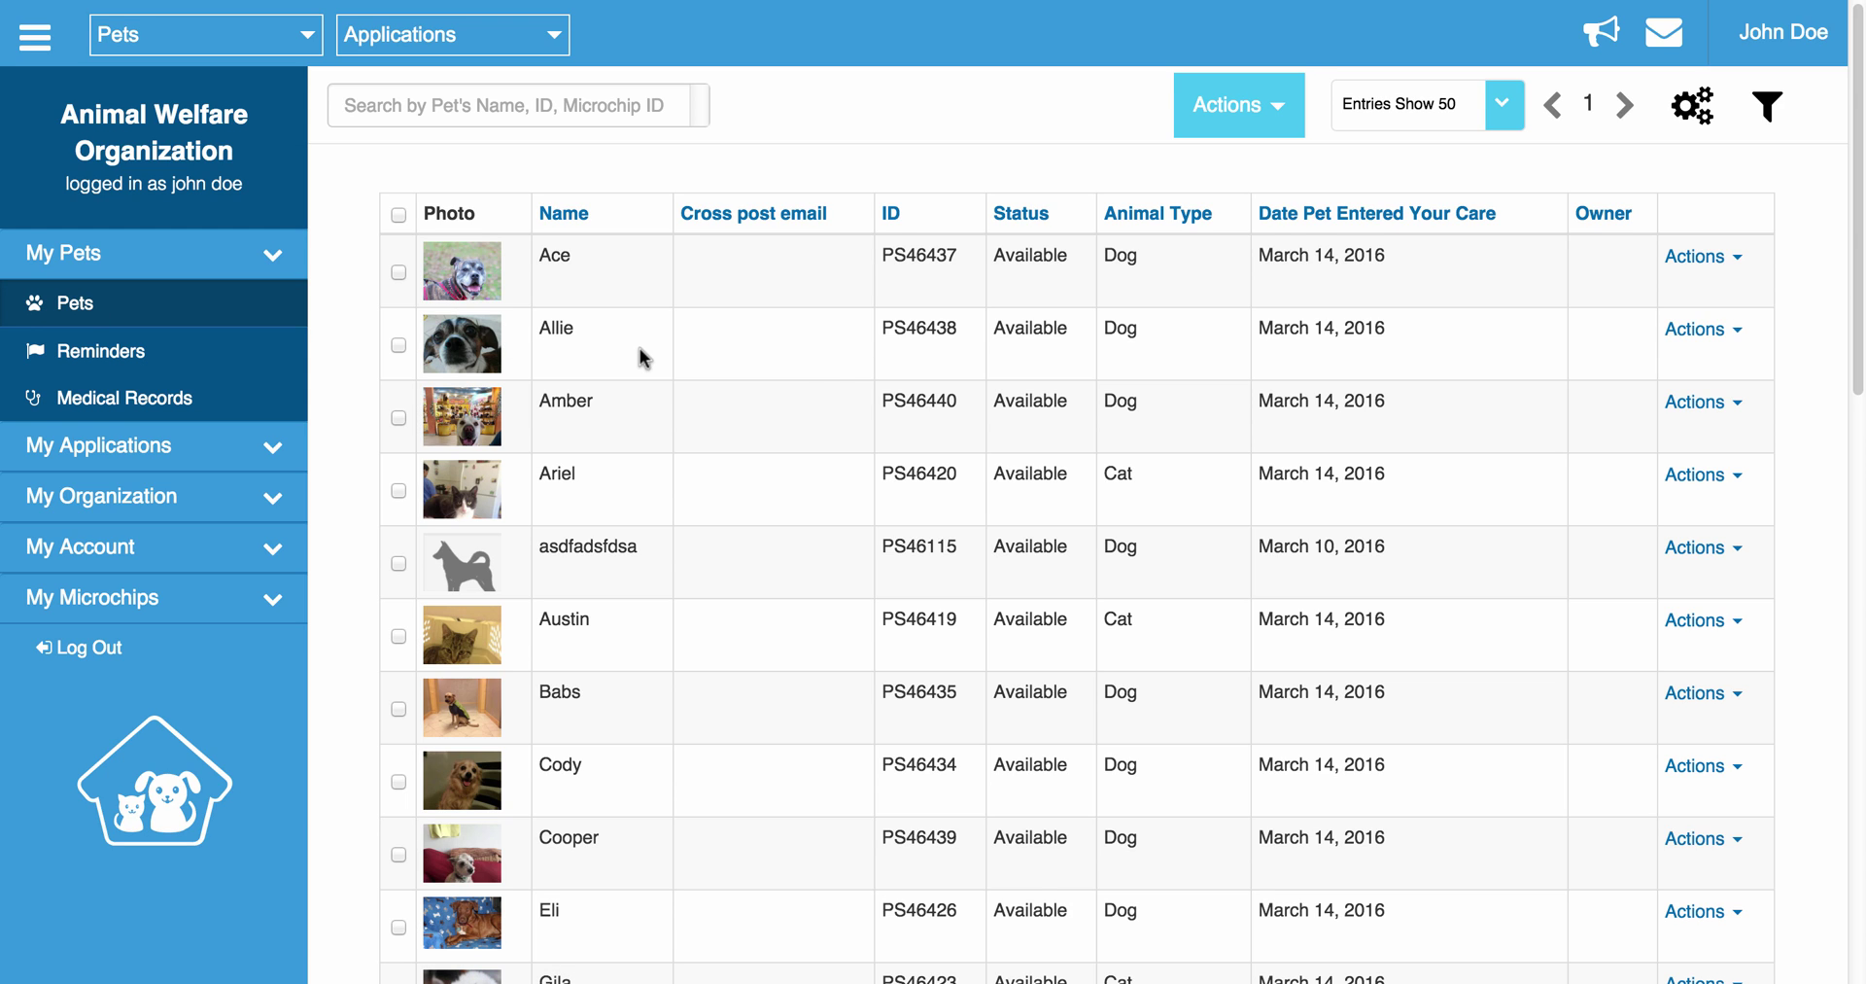
- Open the form for adding a new dog and look through its status options, leaving the status at Available
click(1211, 126)
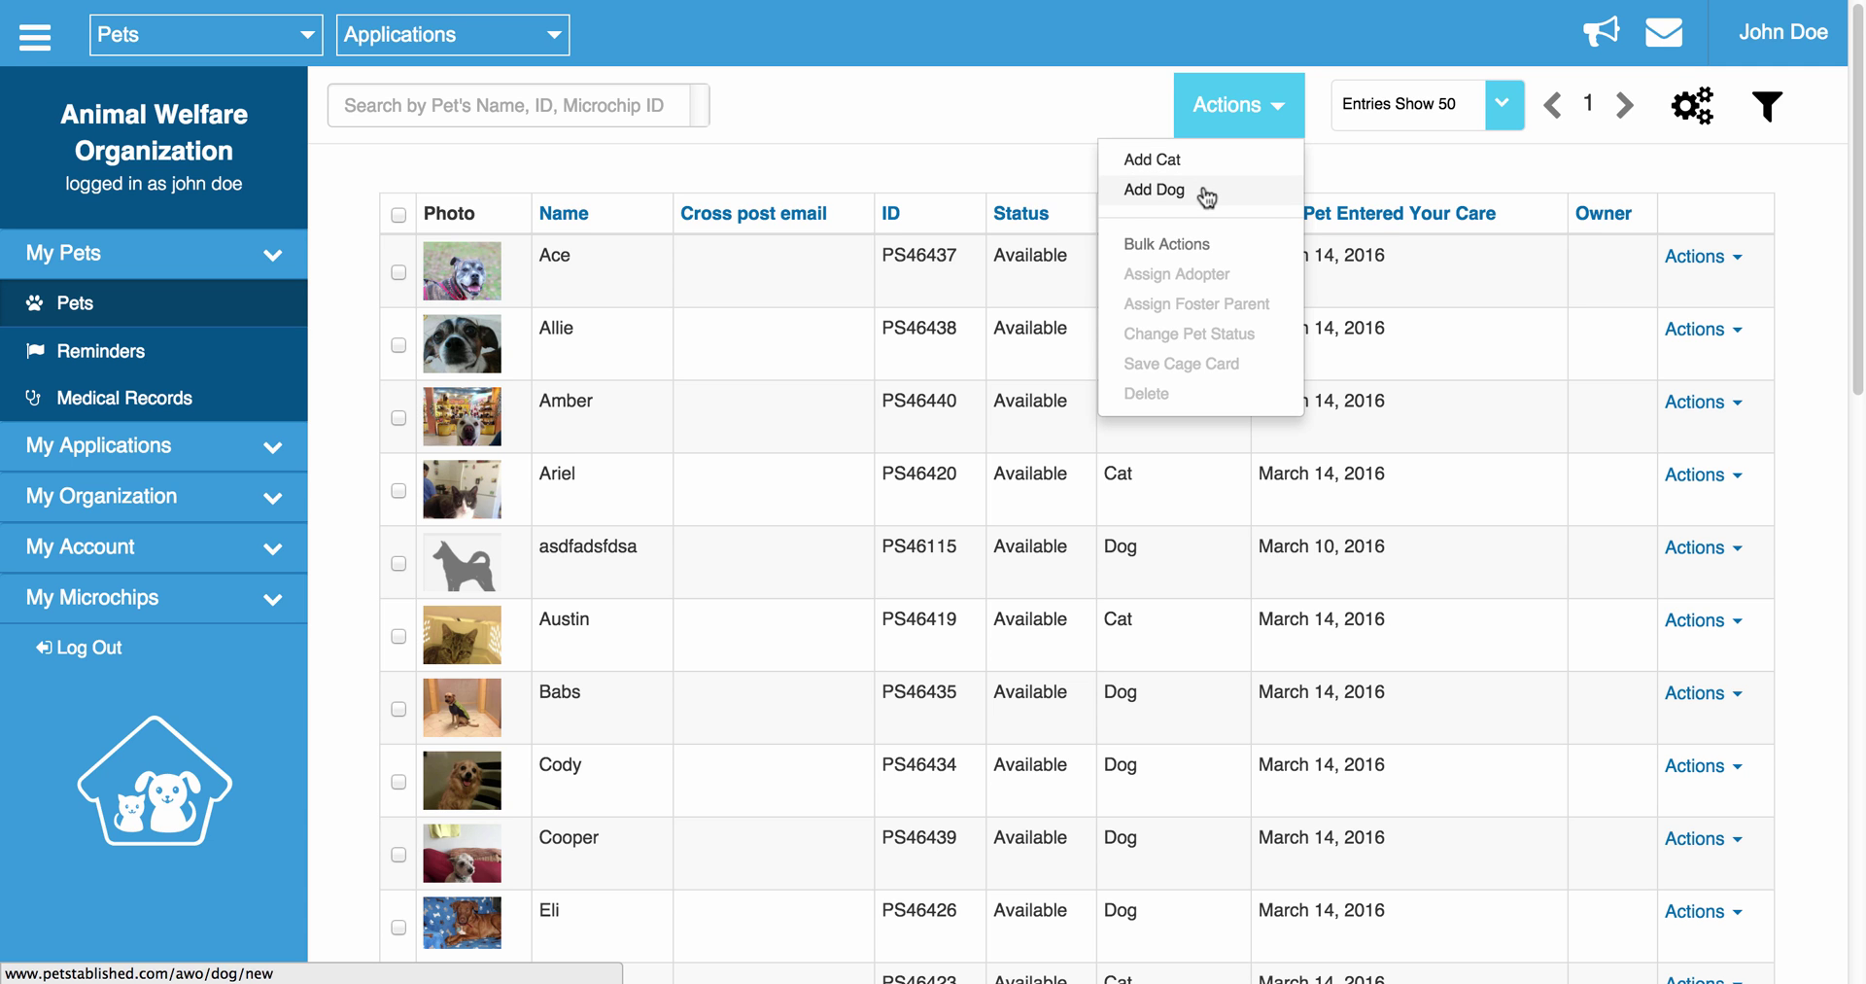
click(1204, 187)
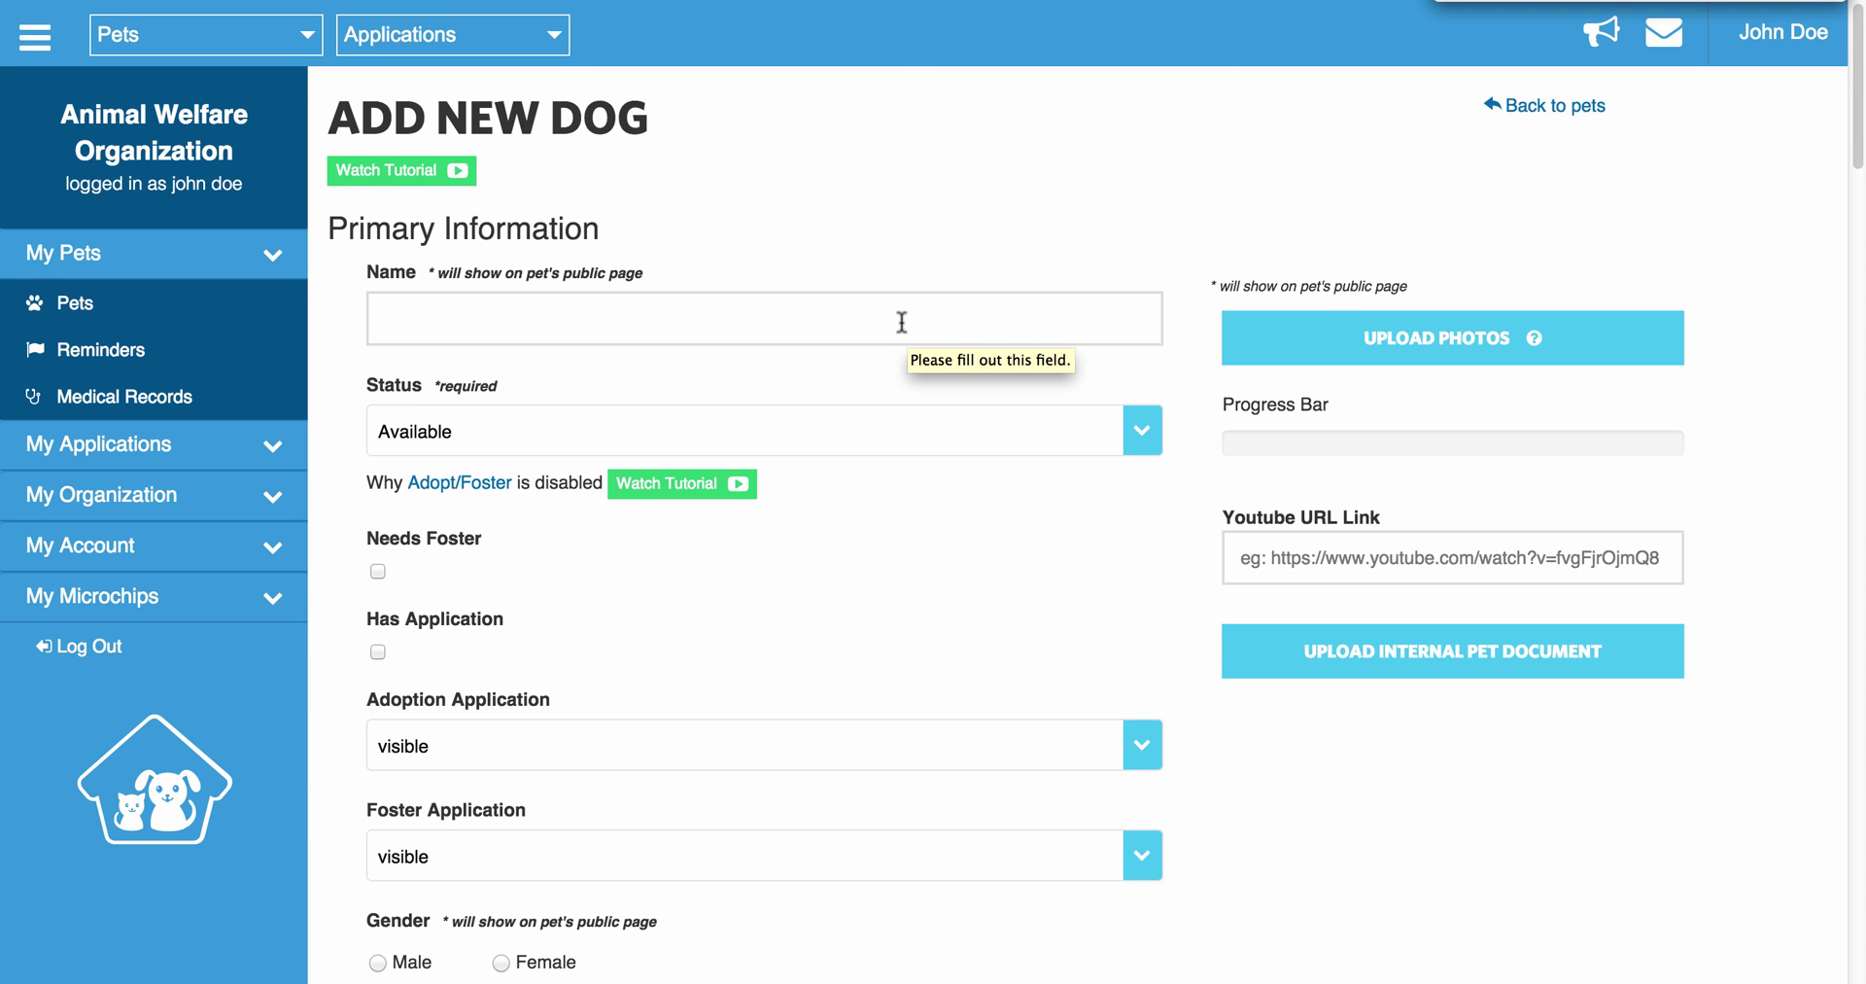
scroll(754, 301, down, 2)
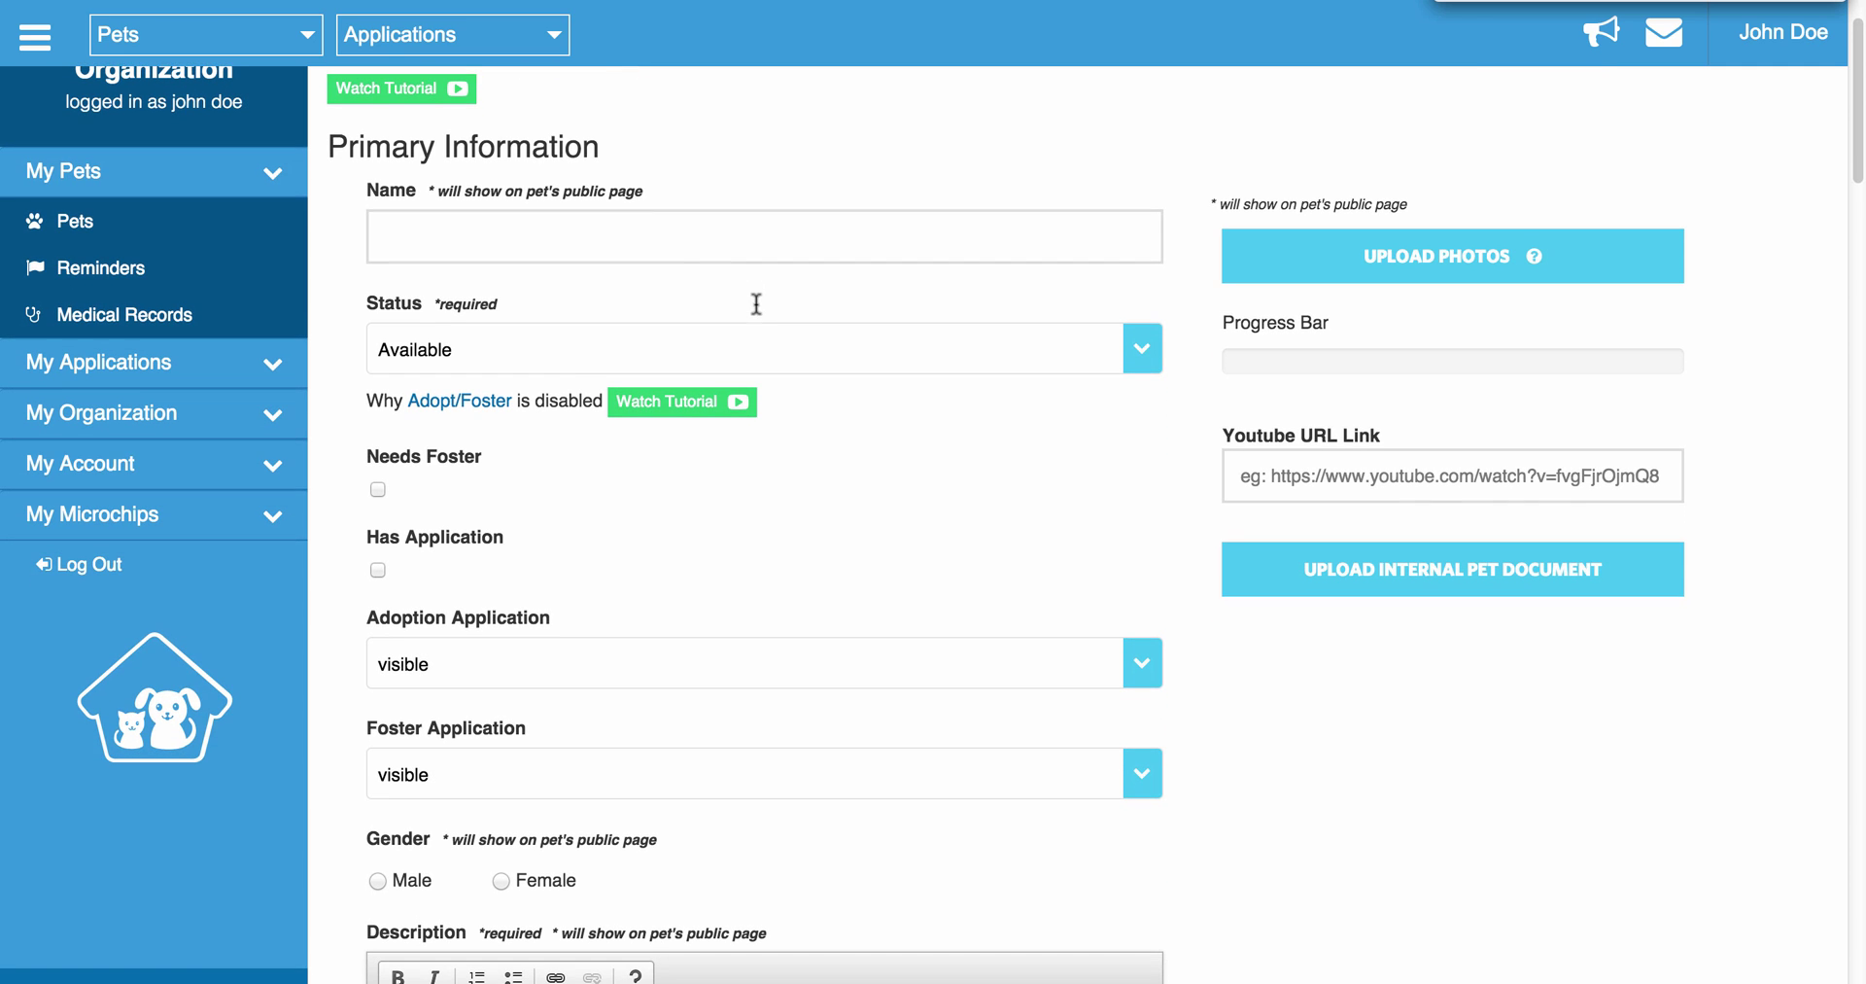
click(550, 340)
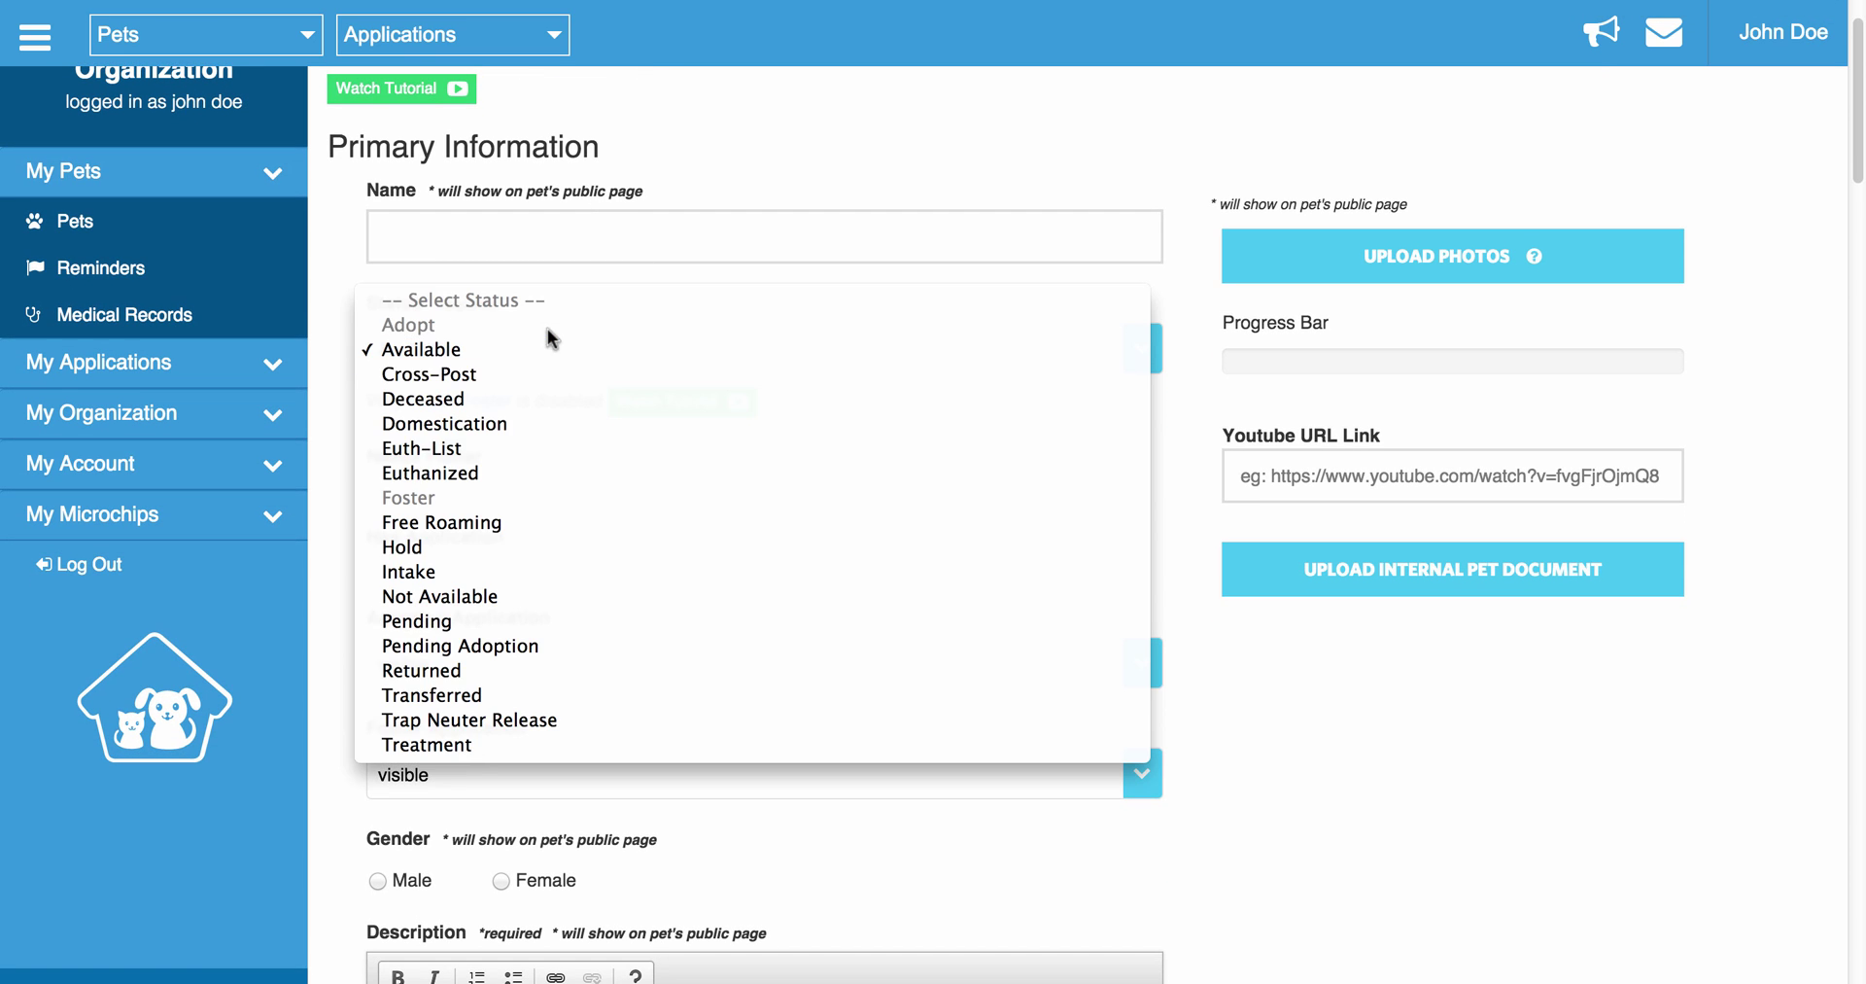
click(719, 815)
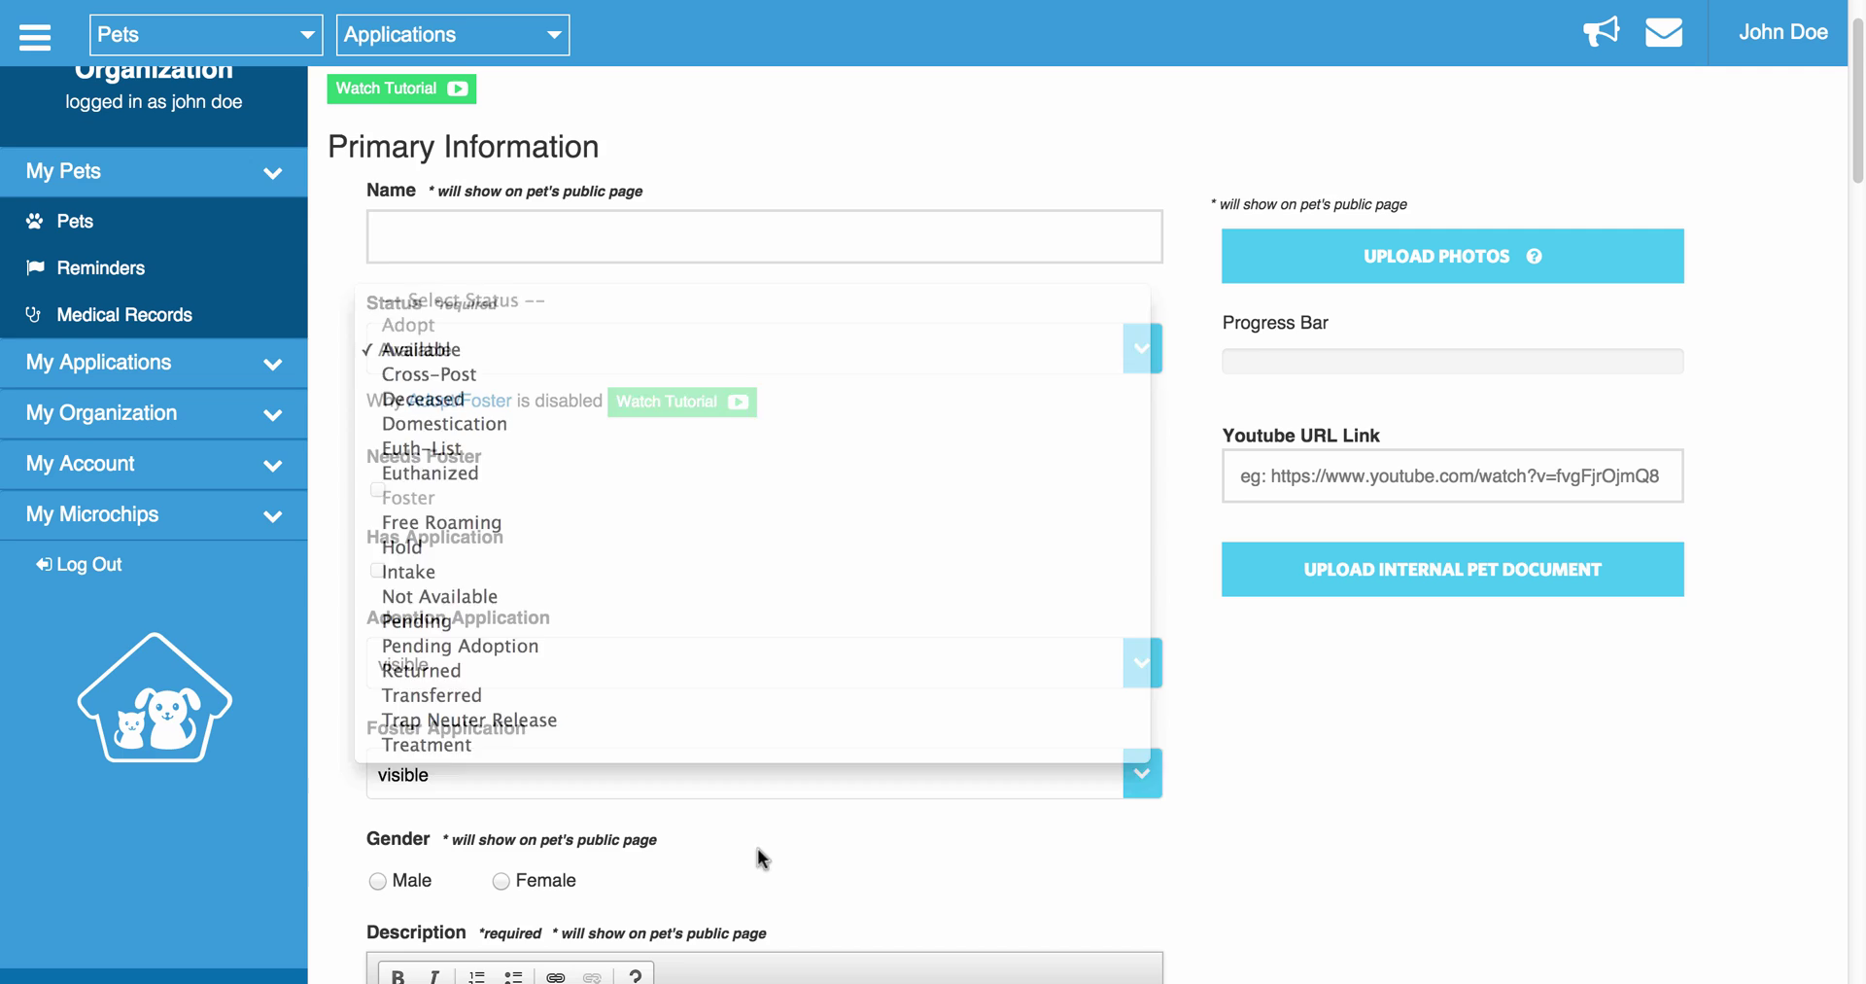
- Examine the adoption application and foster application visibility settings in the new dog form
scroll(761, 860, down, 1)
scroll(761, 860, down, 5)
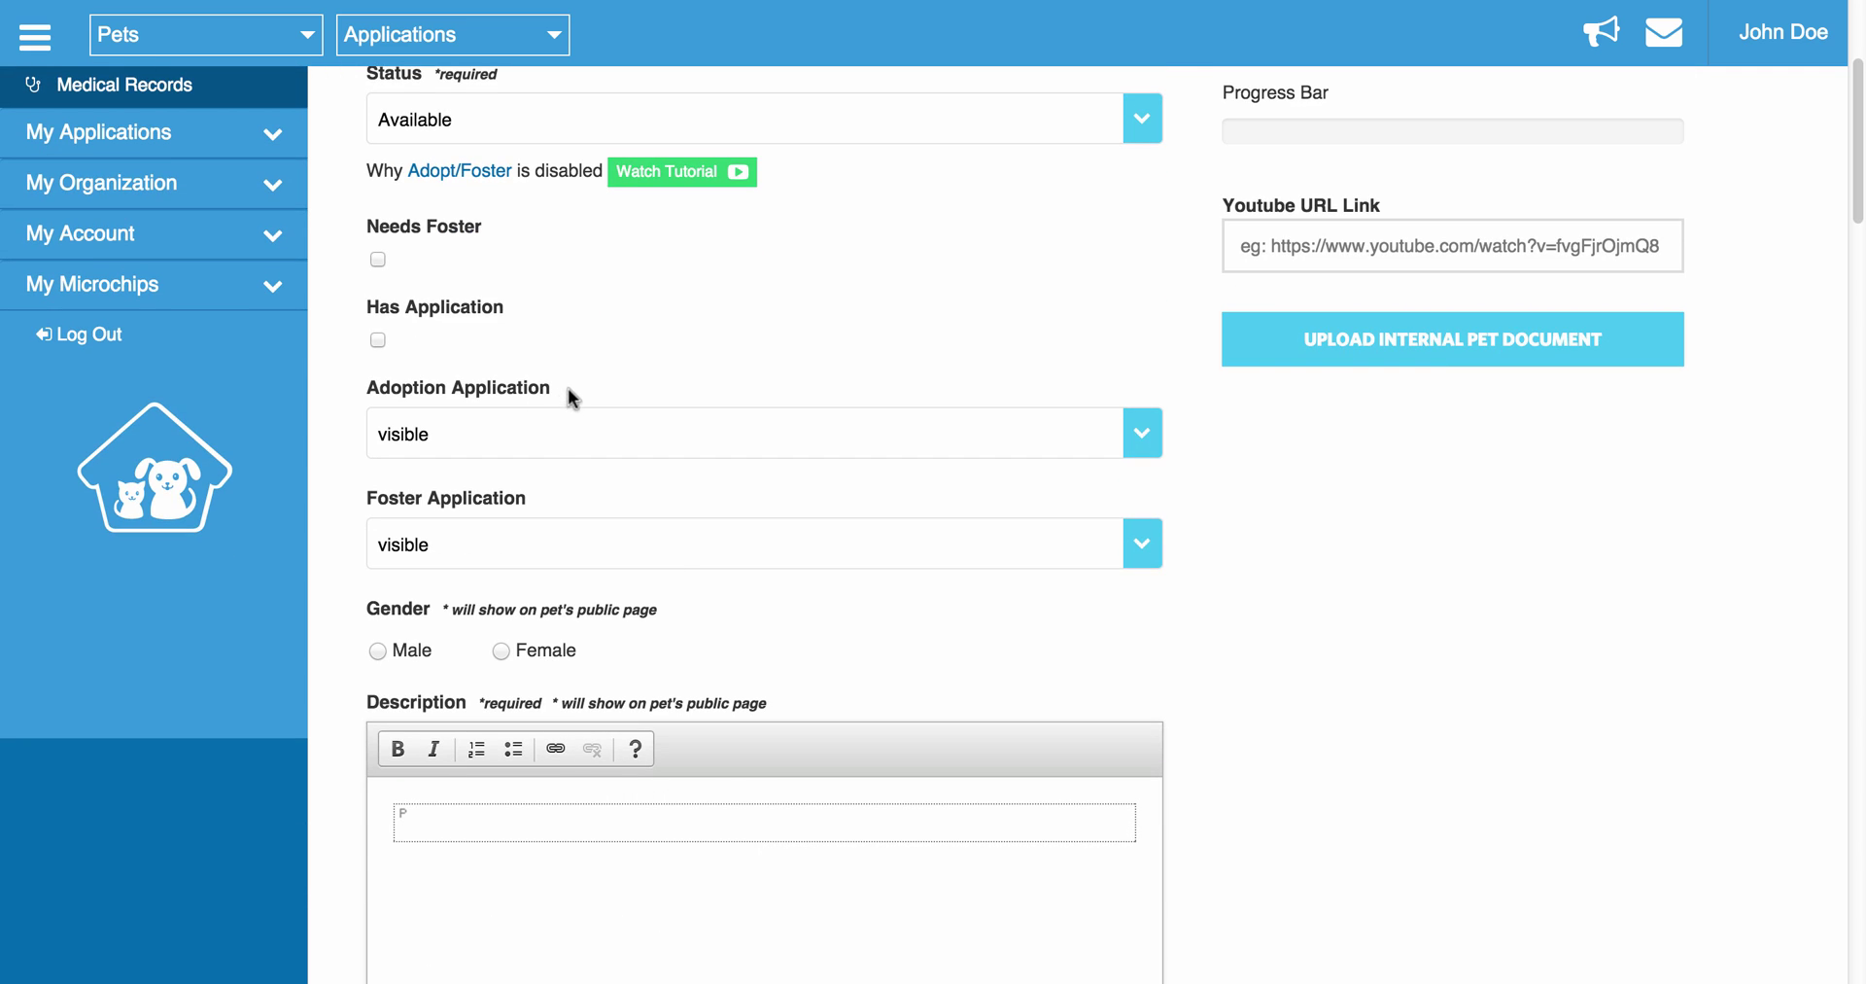
drag(568, 388, 351, 376)
drag(579, 493, 367, 481)
click(480, 363)
scroll(381, 387, up, 5)
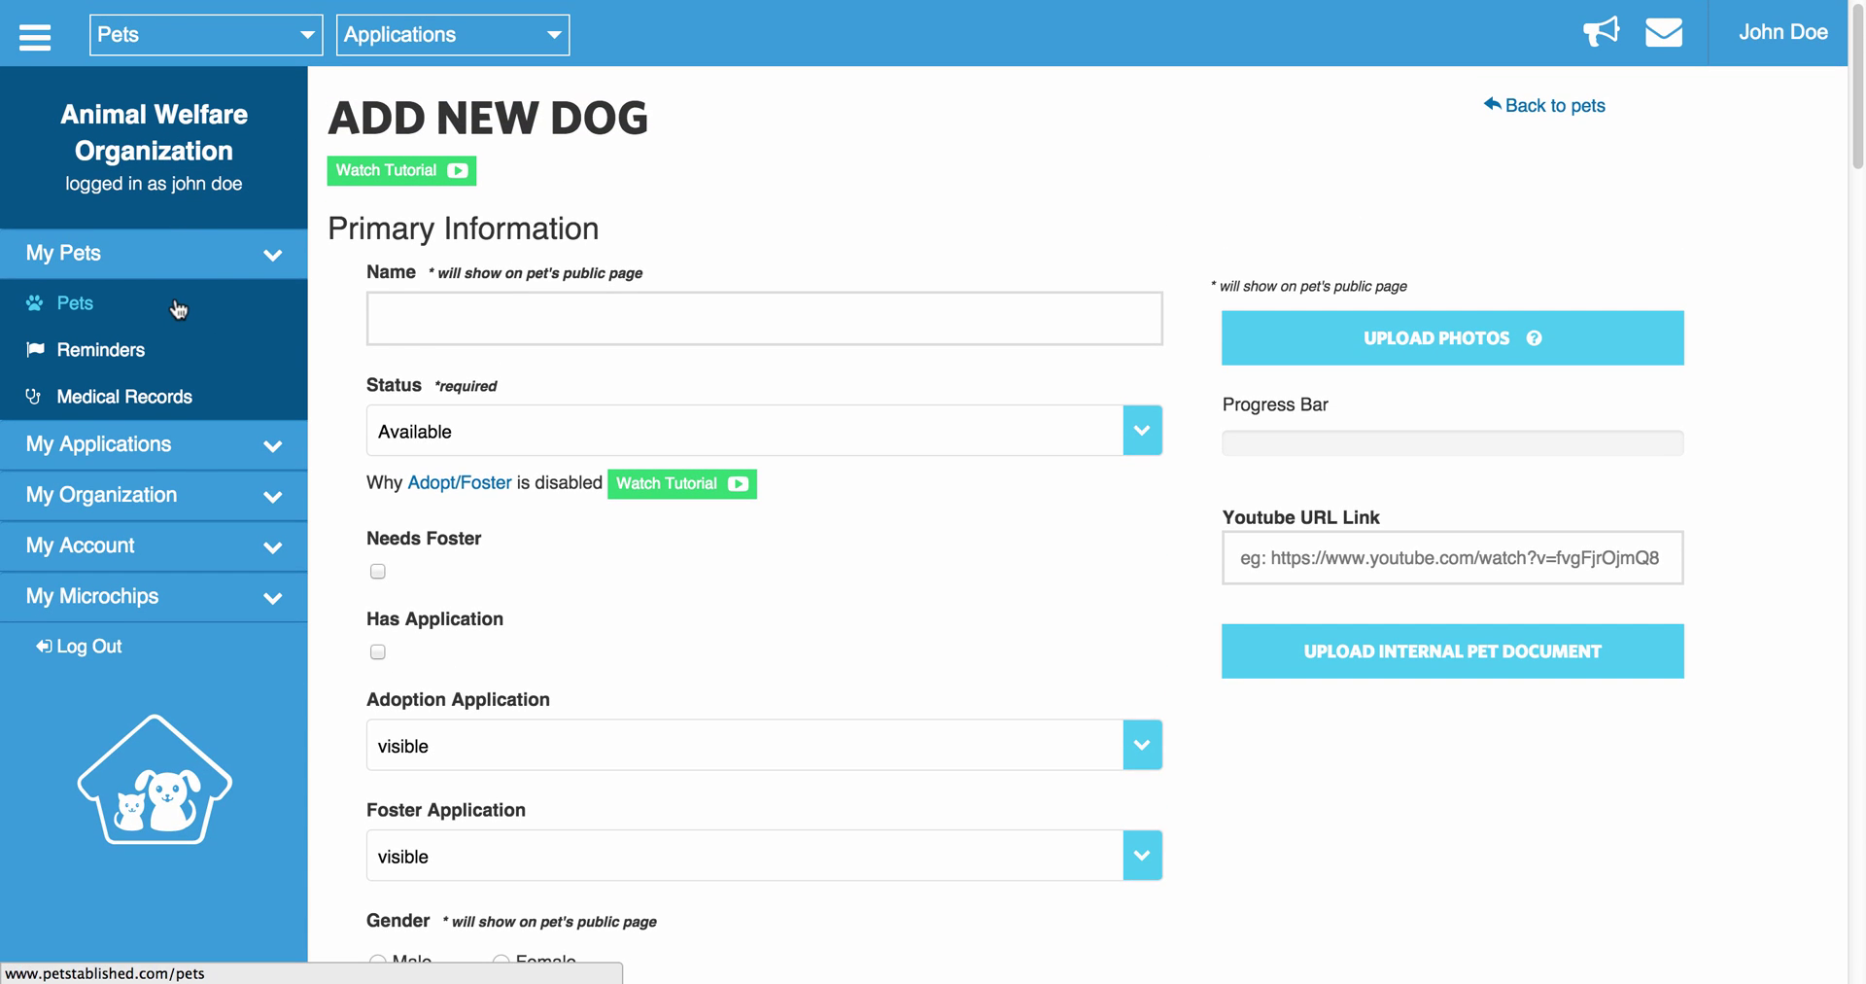
- View Ace's public profile from the pet list and preview the adoption application it leads to
click(178, 309)
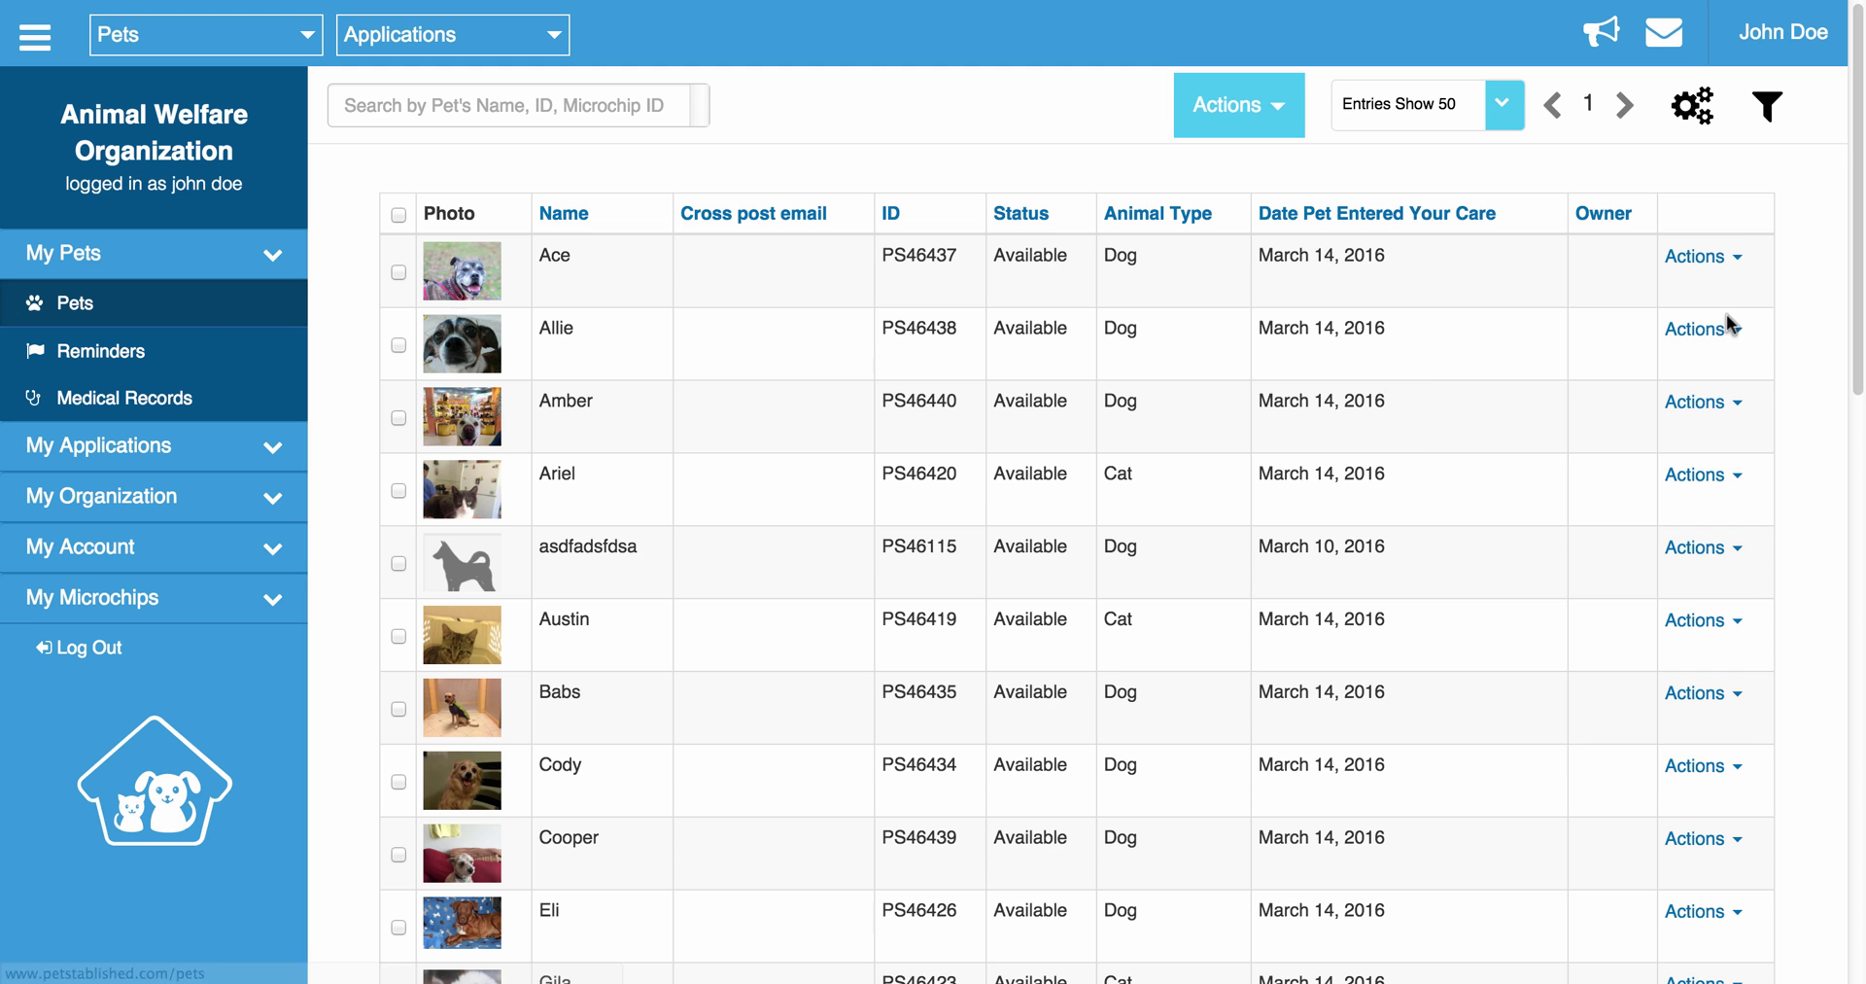
click(1709, 258)
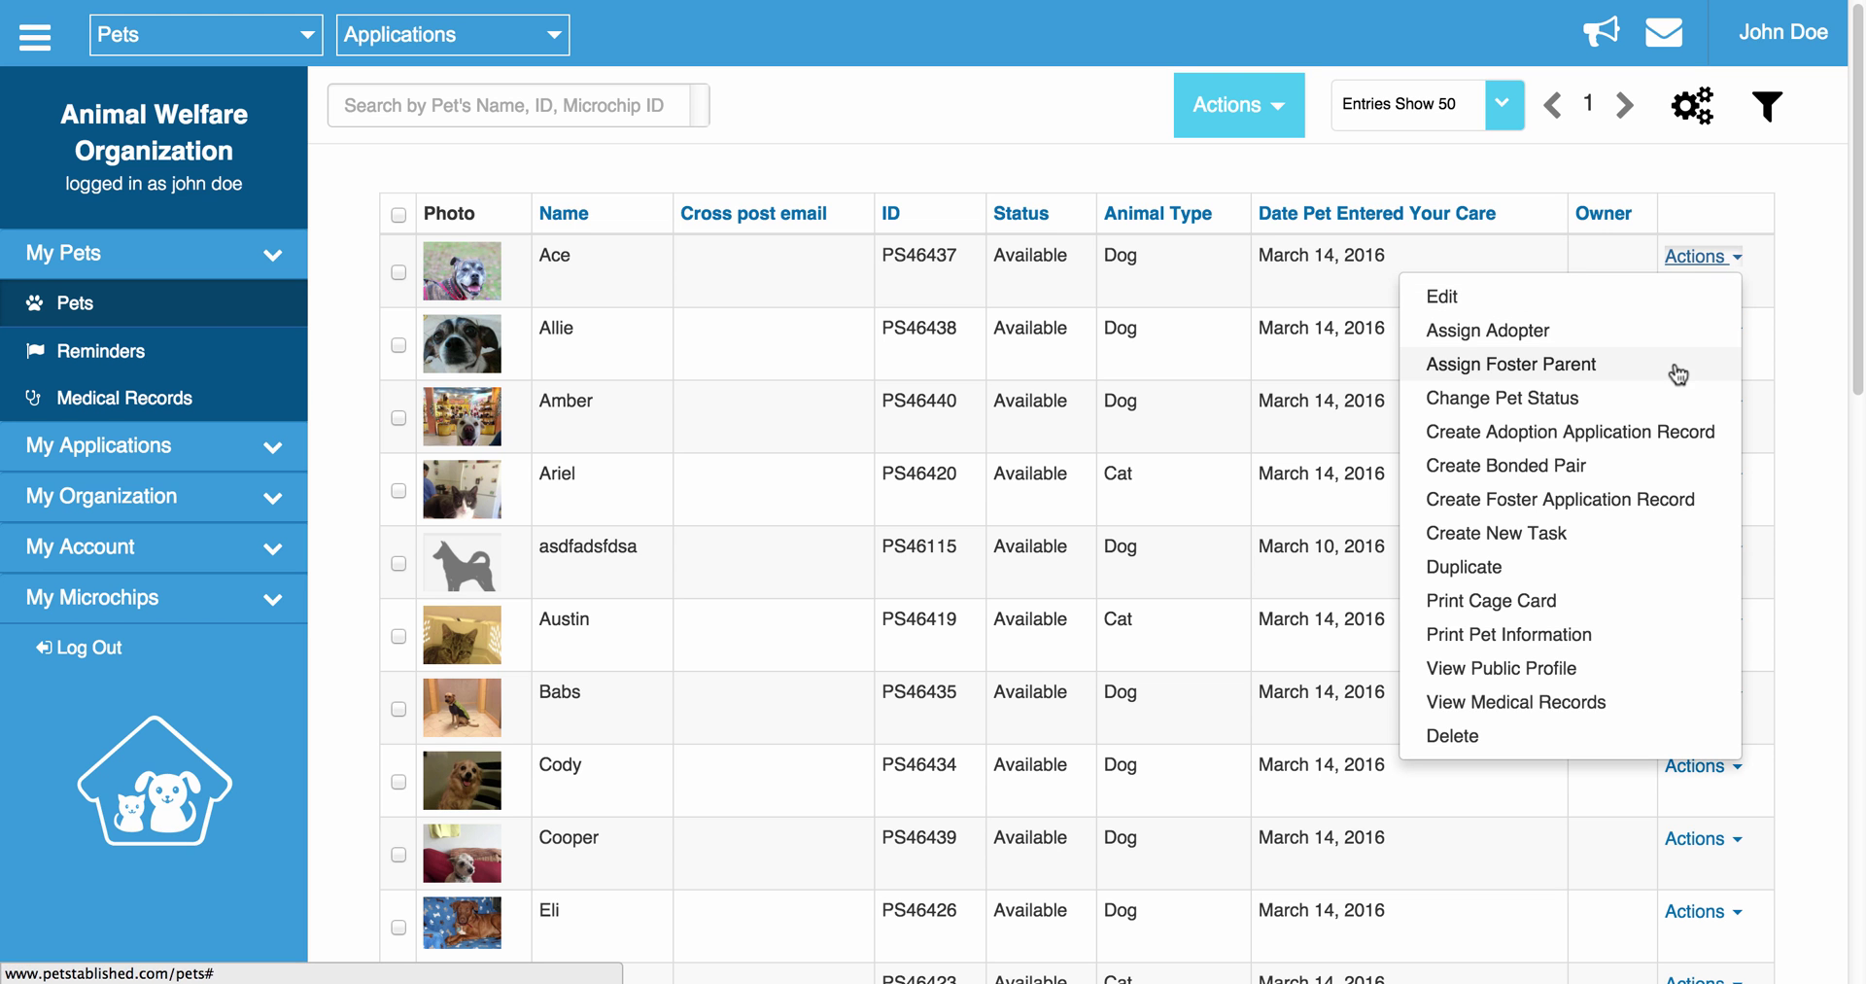
click(1520, 669)
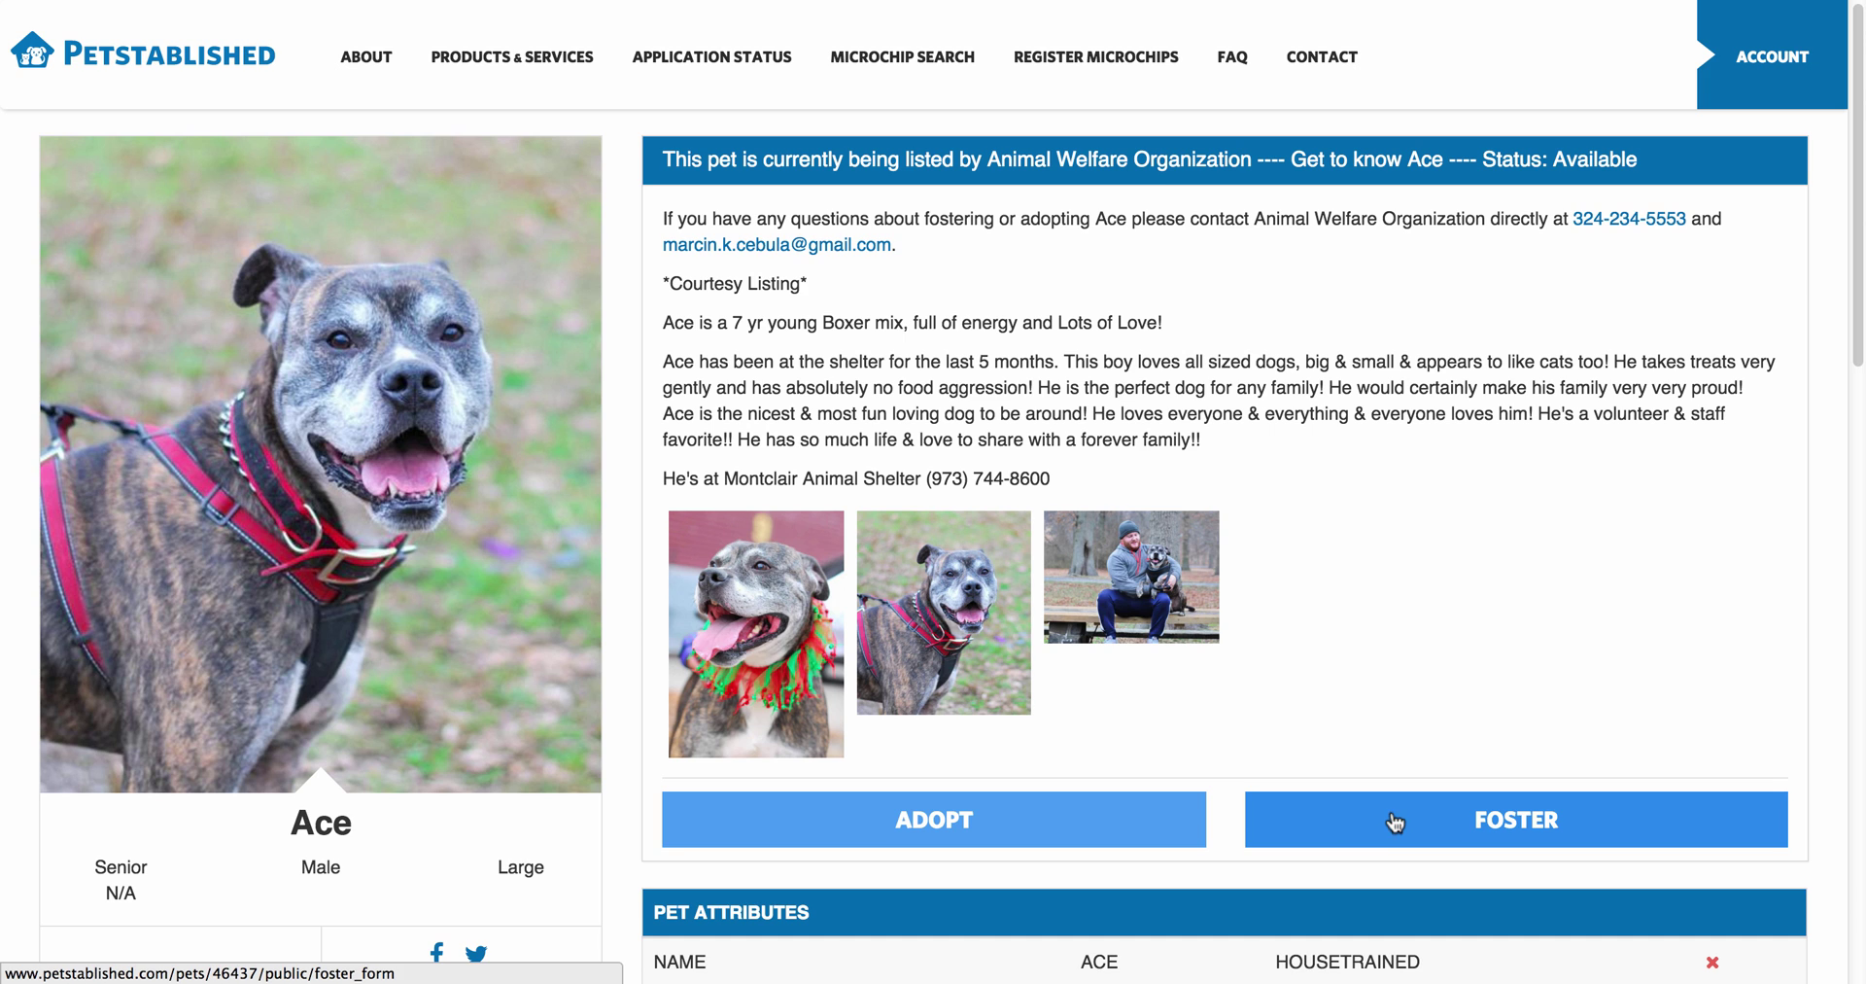
click(1018, 828)
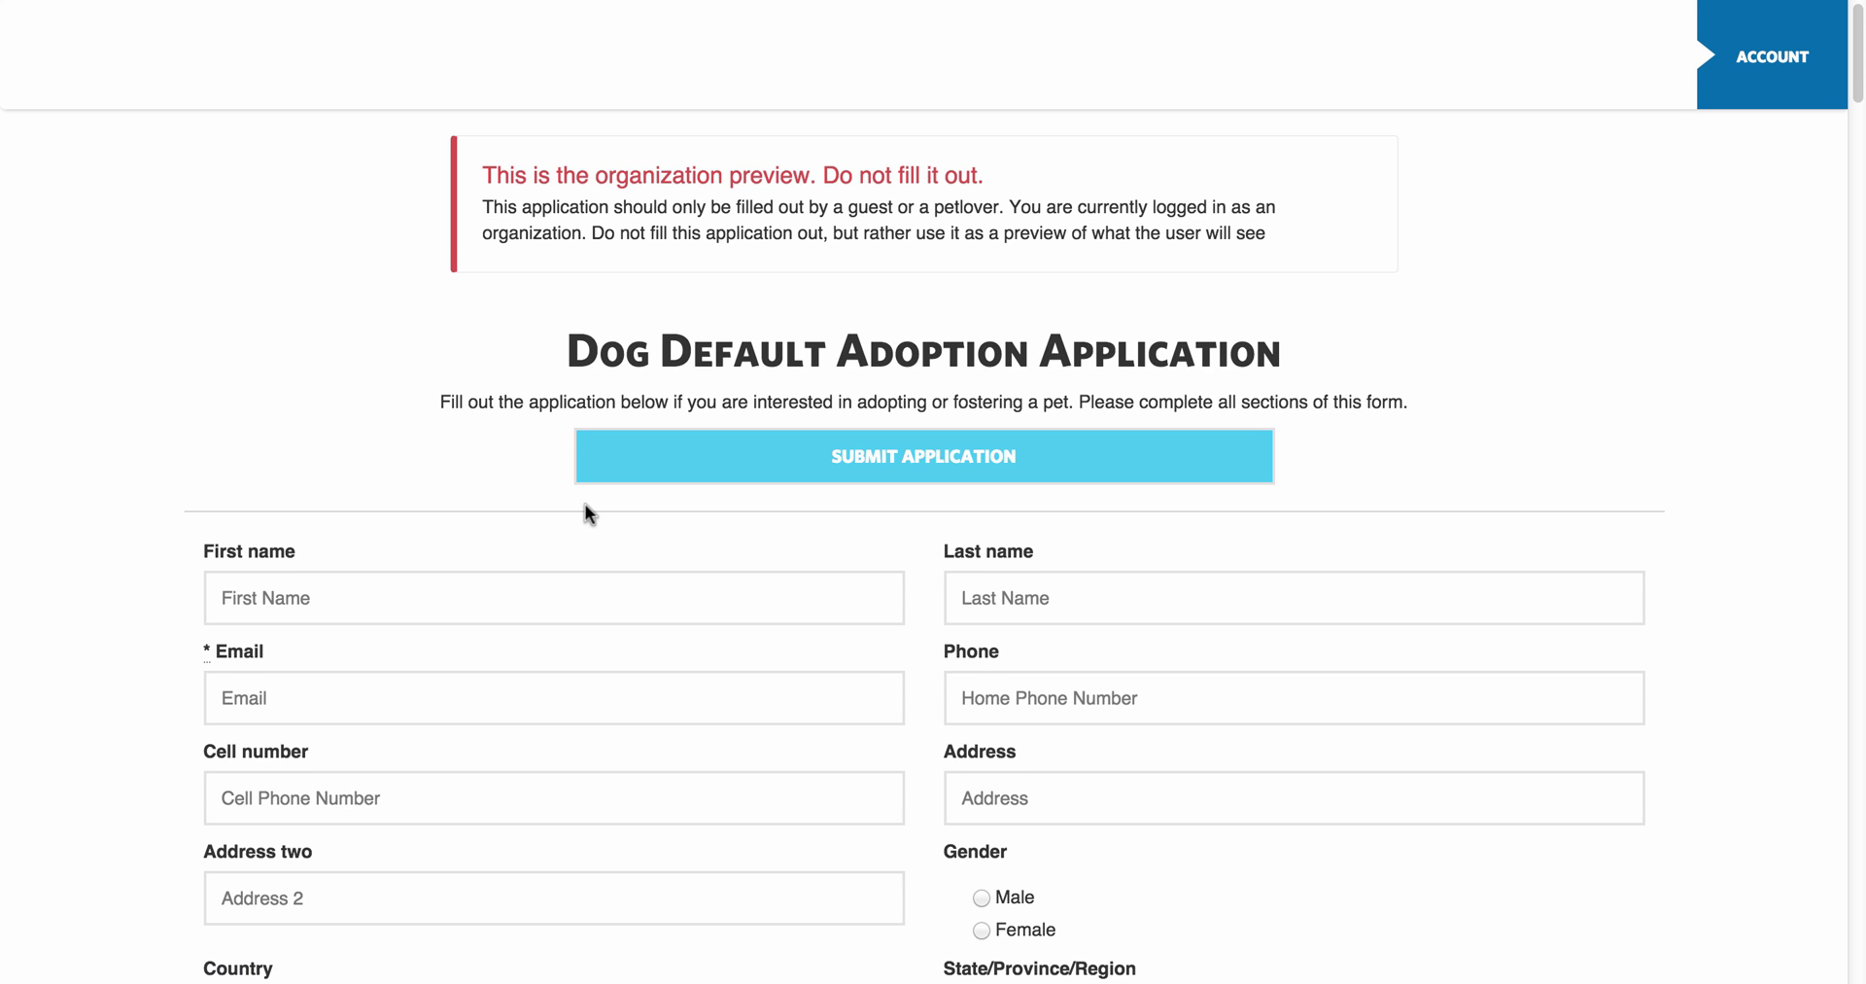
scroll(585, 503, down, 1)
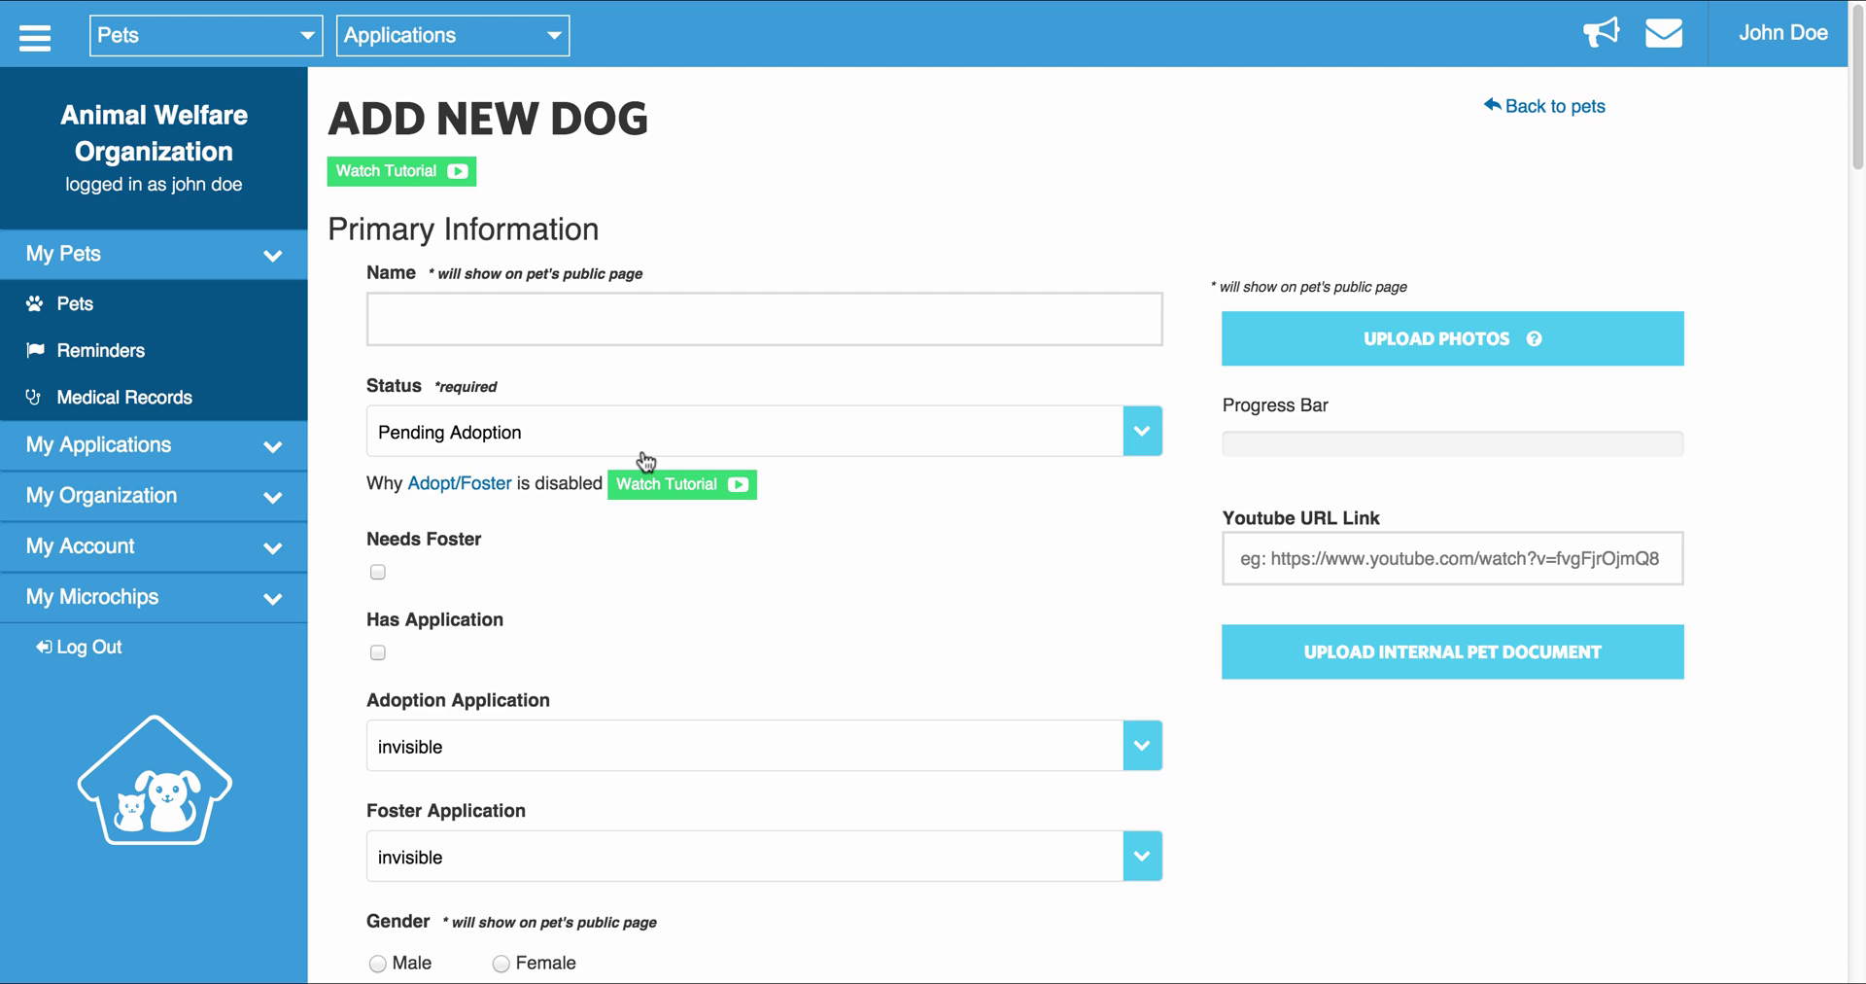
- Switch the new dog's status to Available and back to Pending Adoption to compare the application visibility settings
click(598, 437)
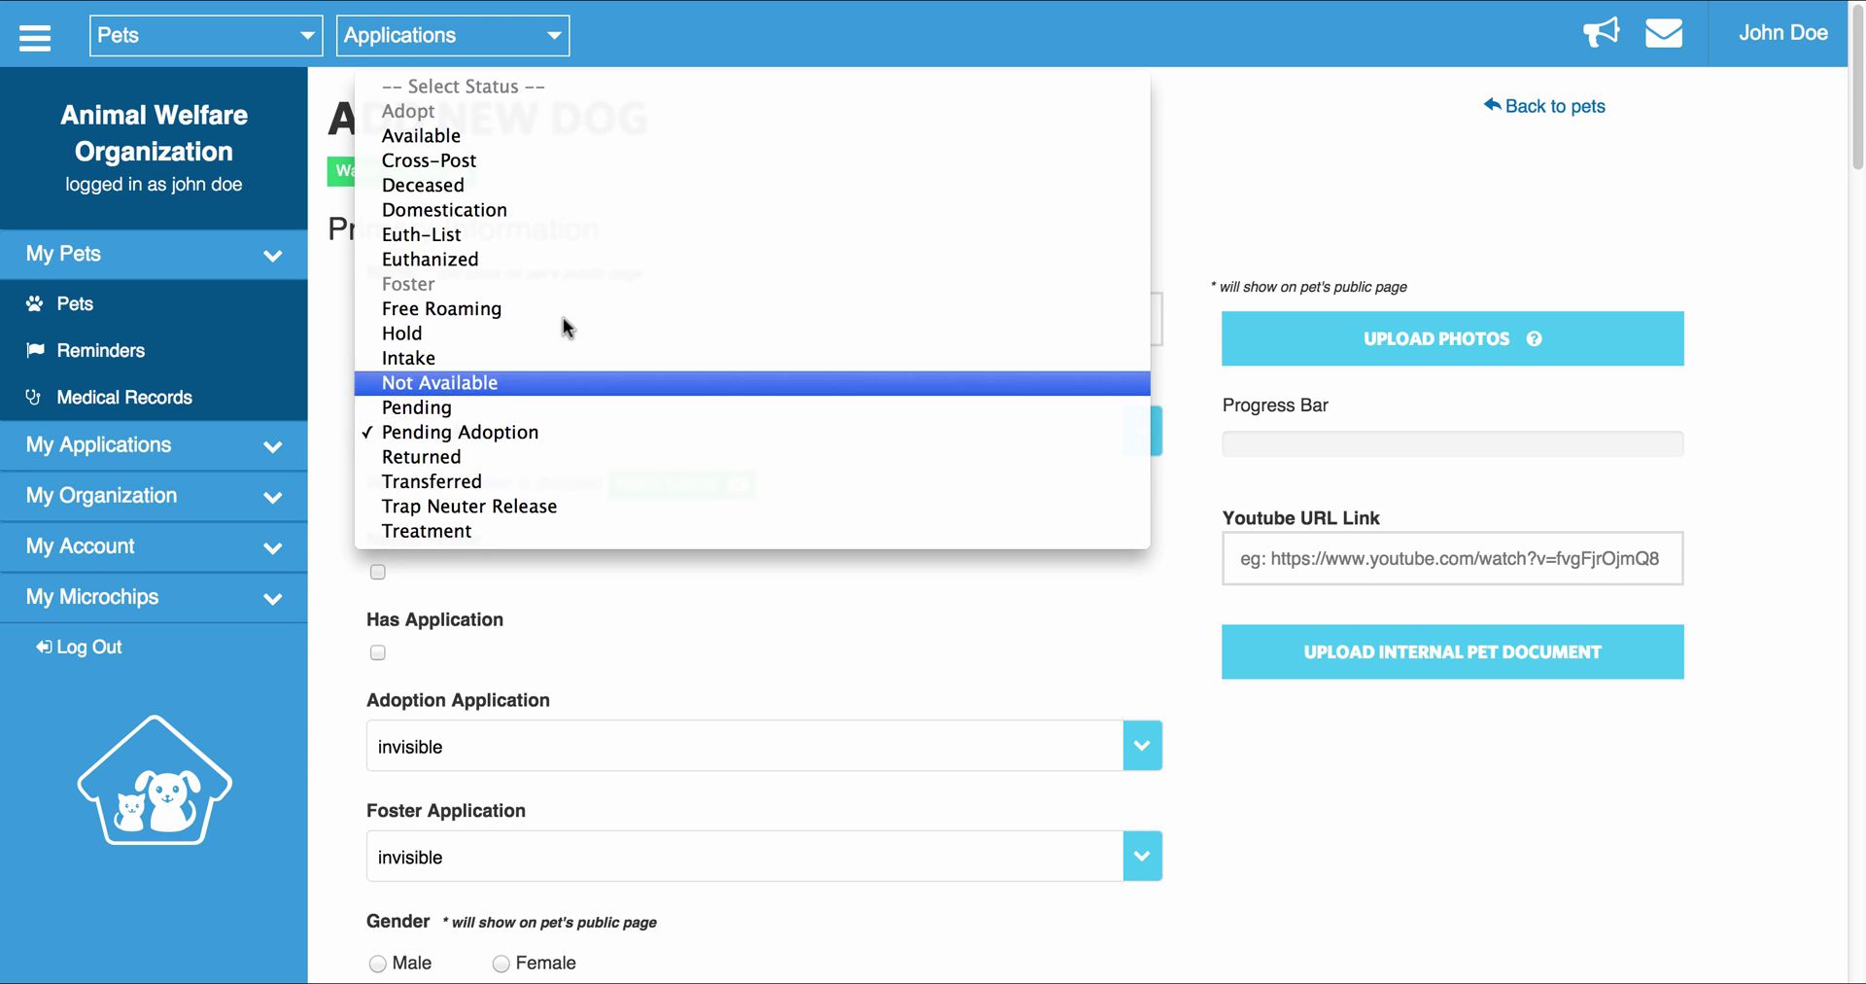
click(514, 133)
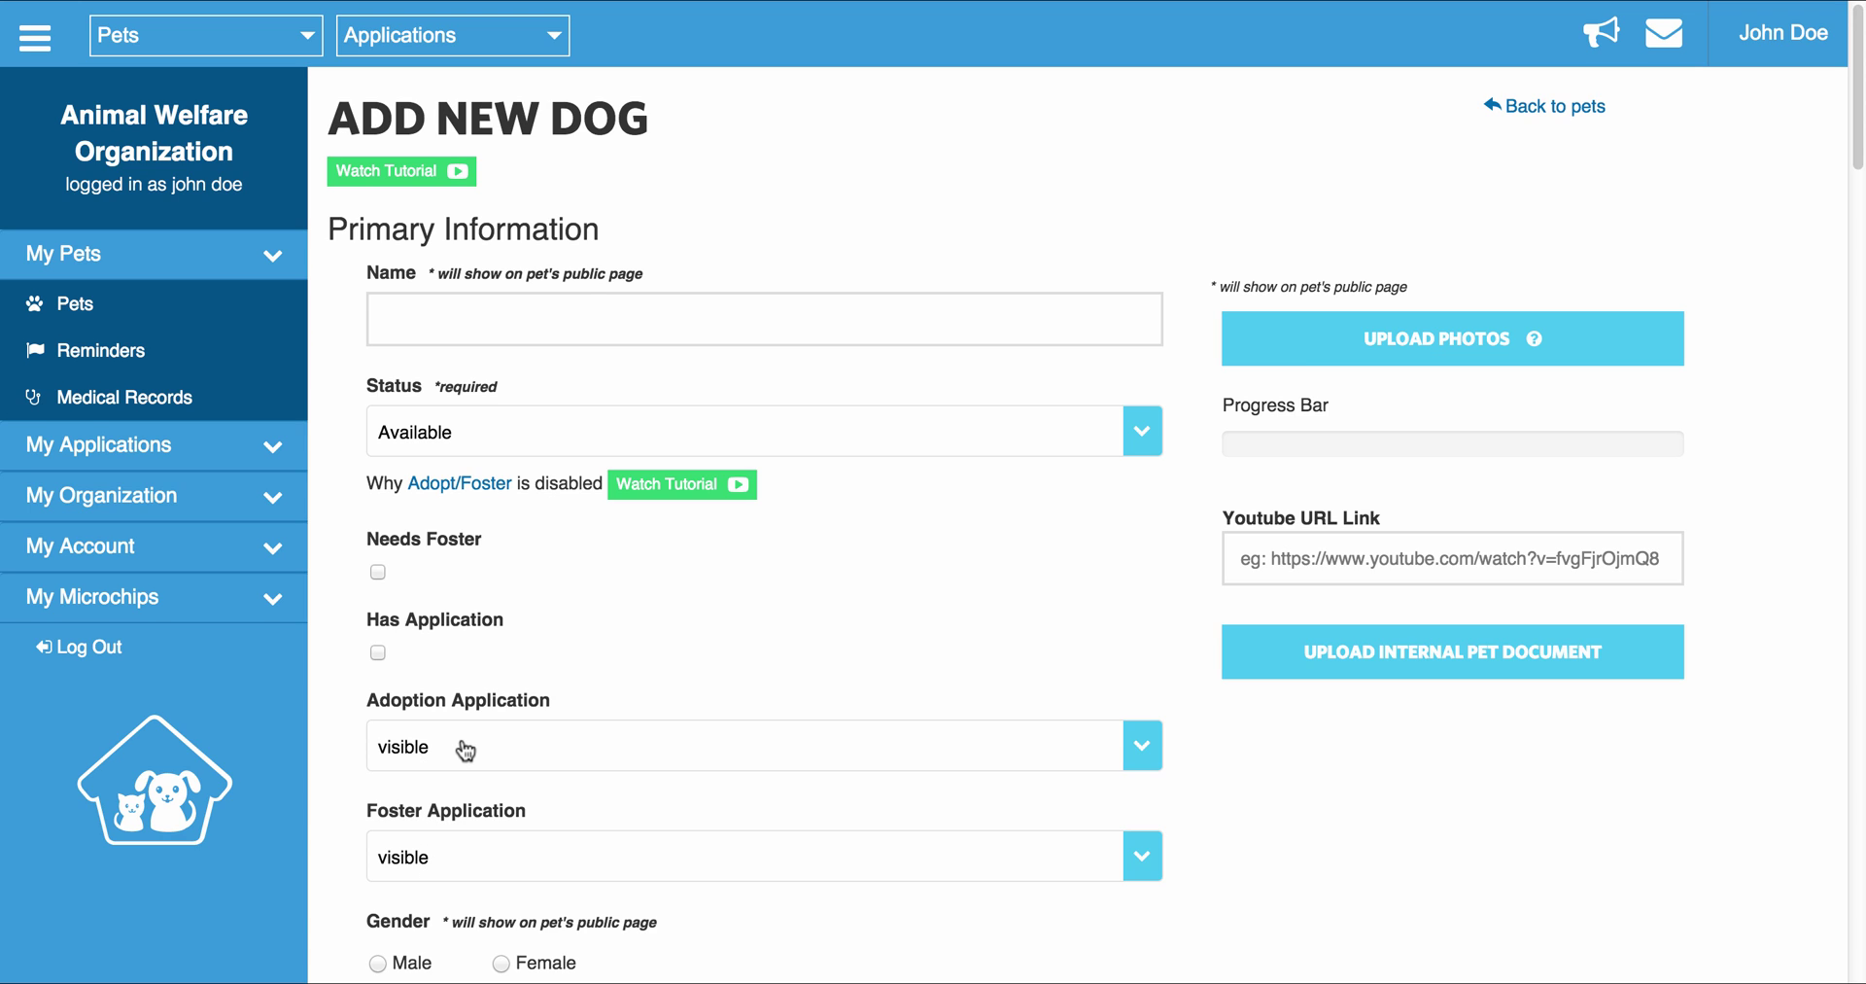
click(504, 446)
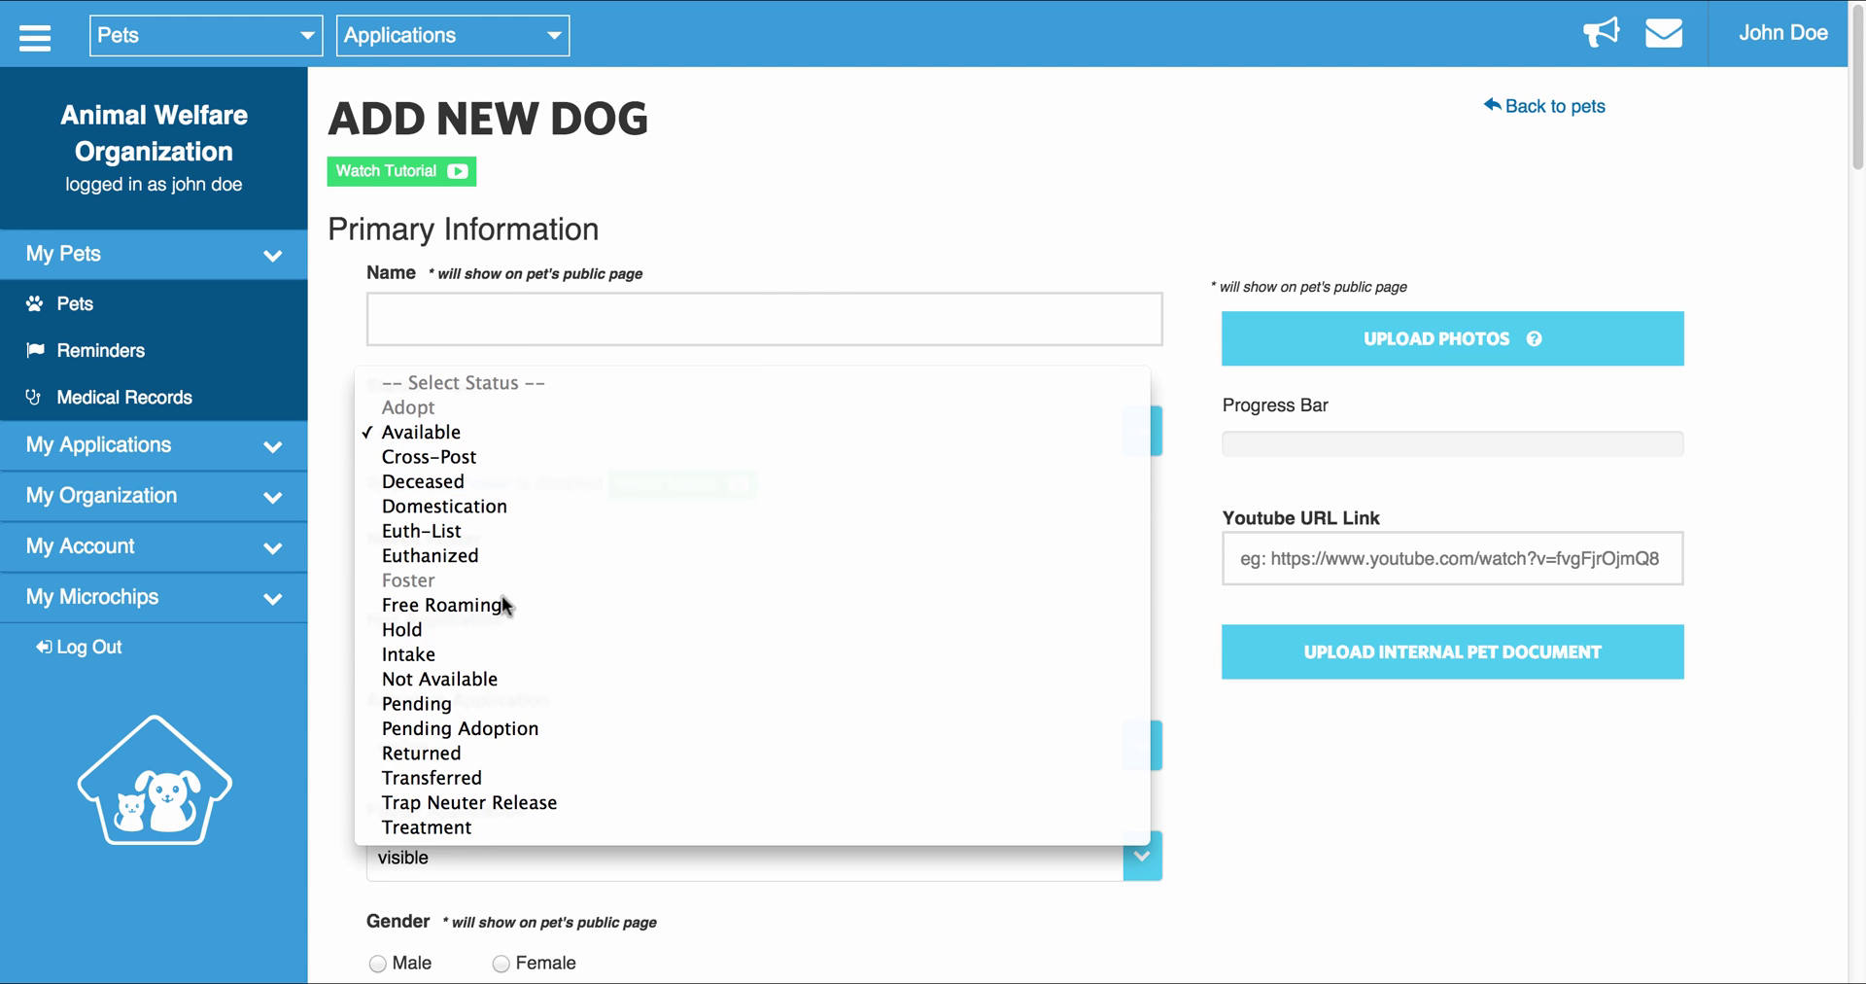
click(506, 725)
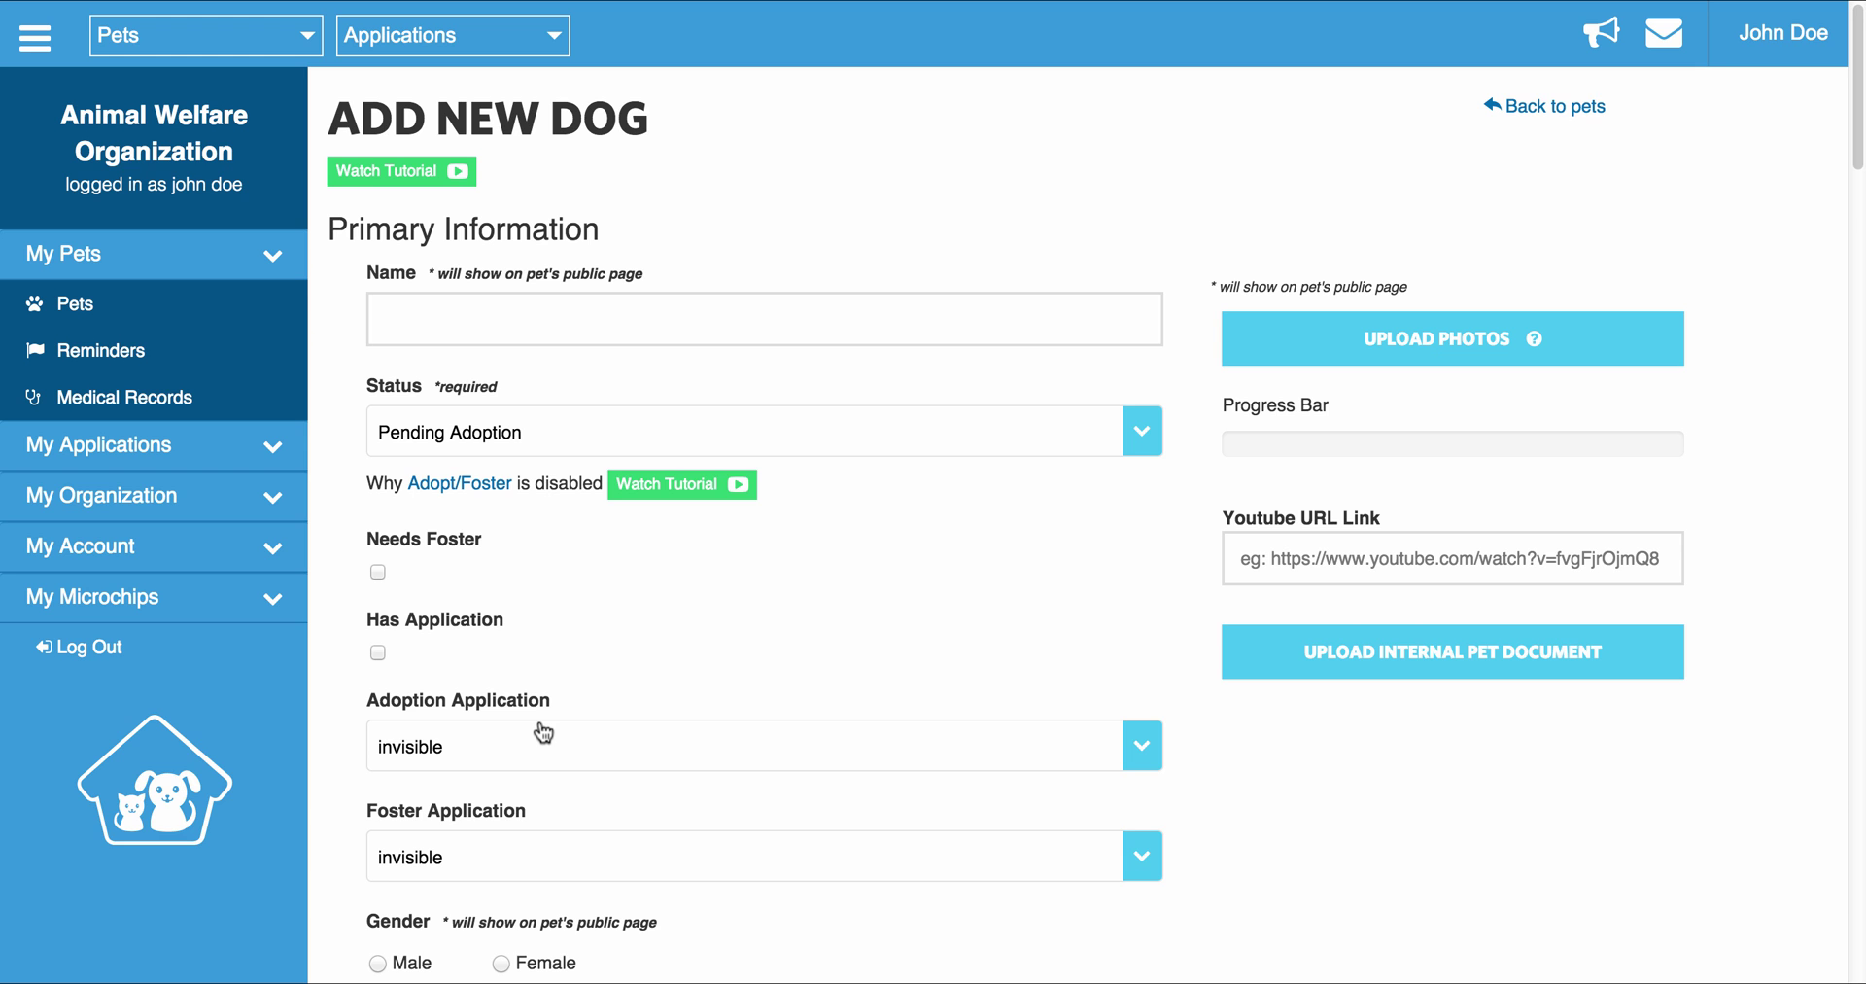
- Review the new dog form's fields, from the public-page notes and primary information to the check list and gets-along-with options
scroll(683, 671, down, 4)
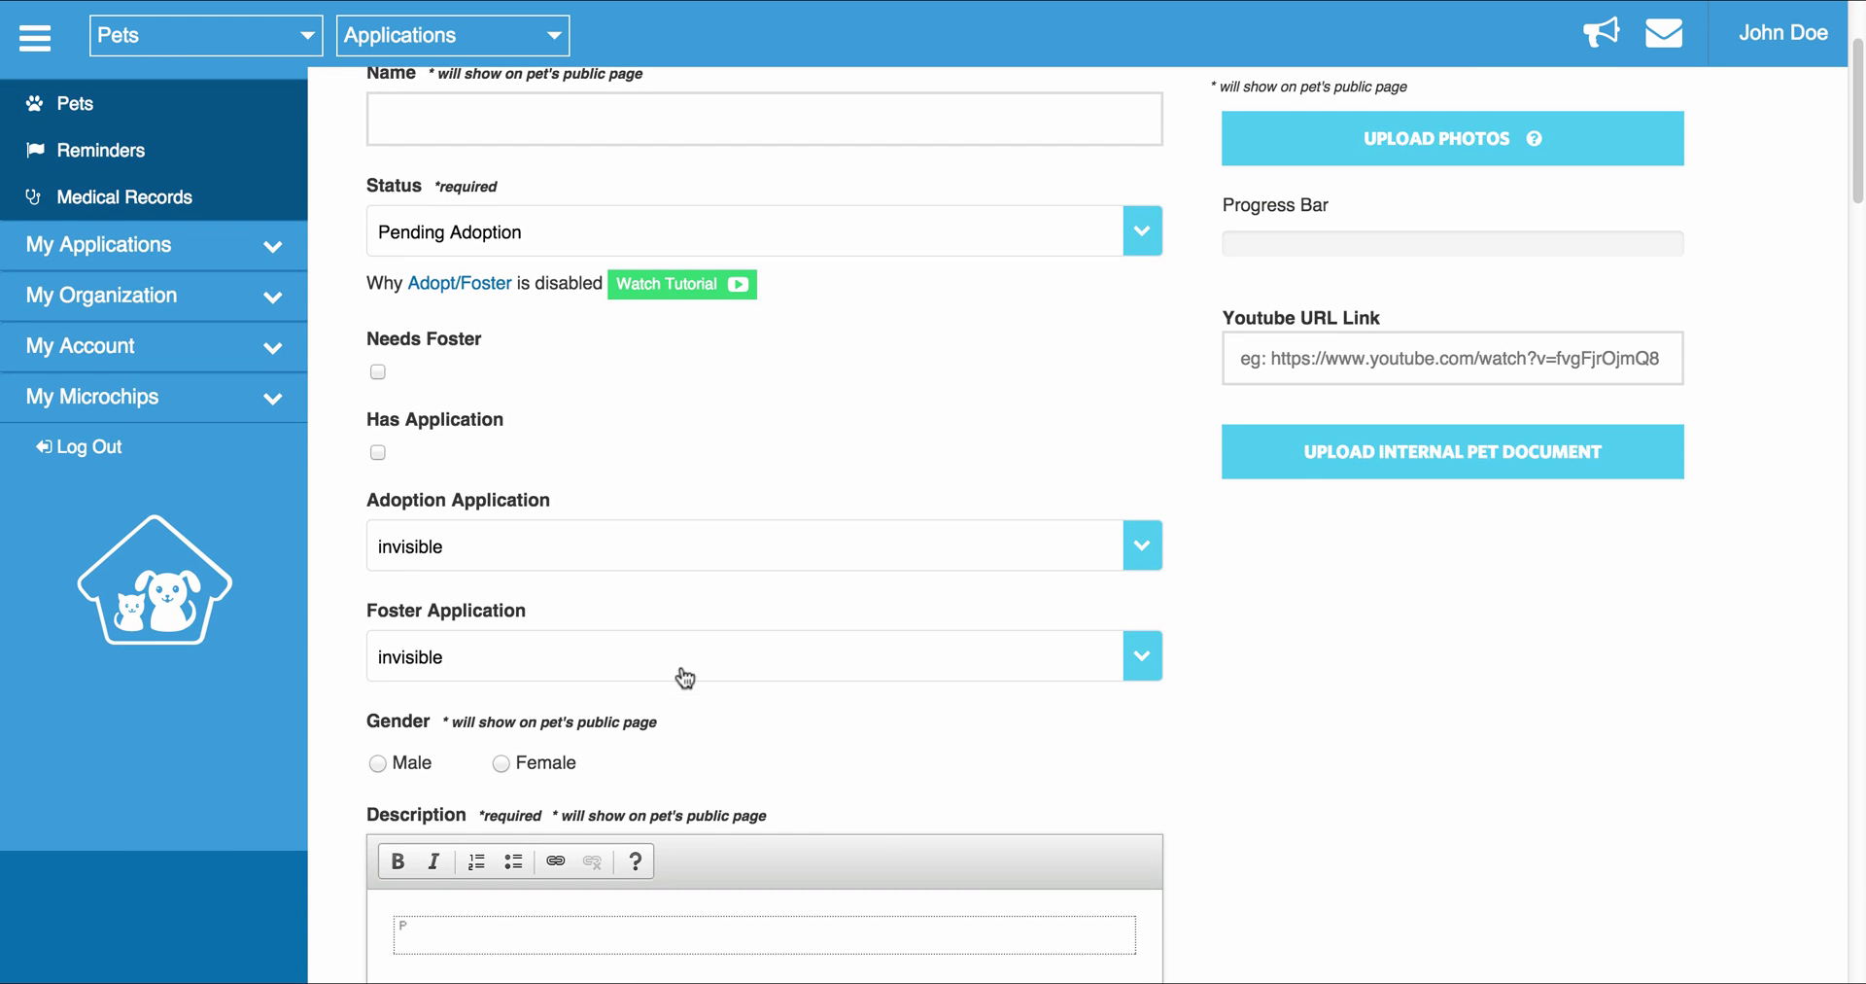
scroll(686, 677, down, 7)
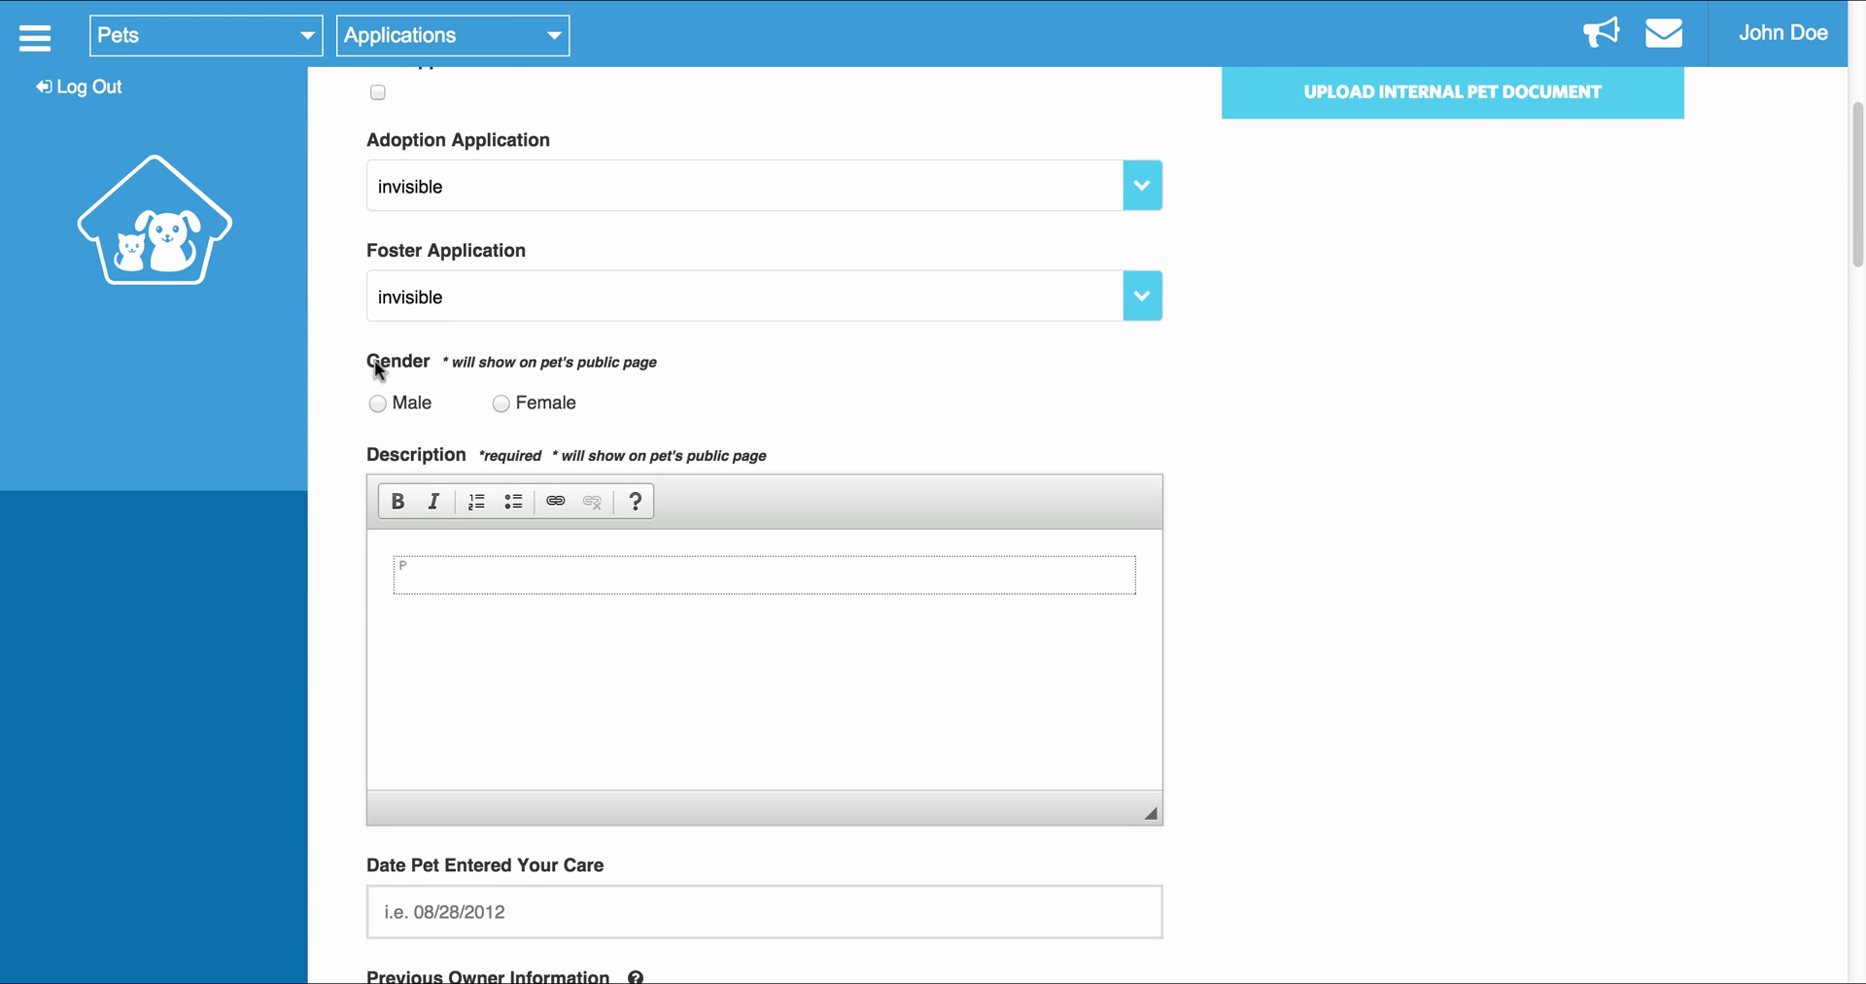
drag(435, 357, 696, 372)
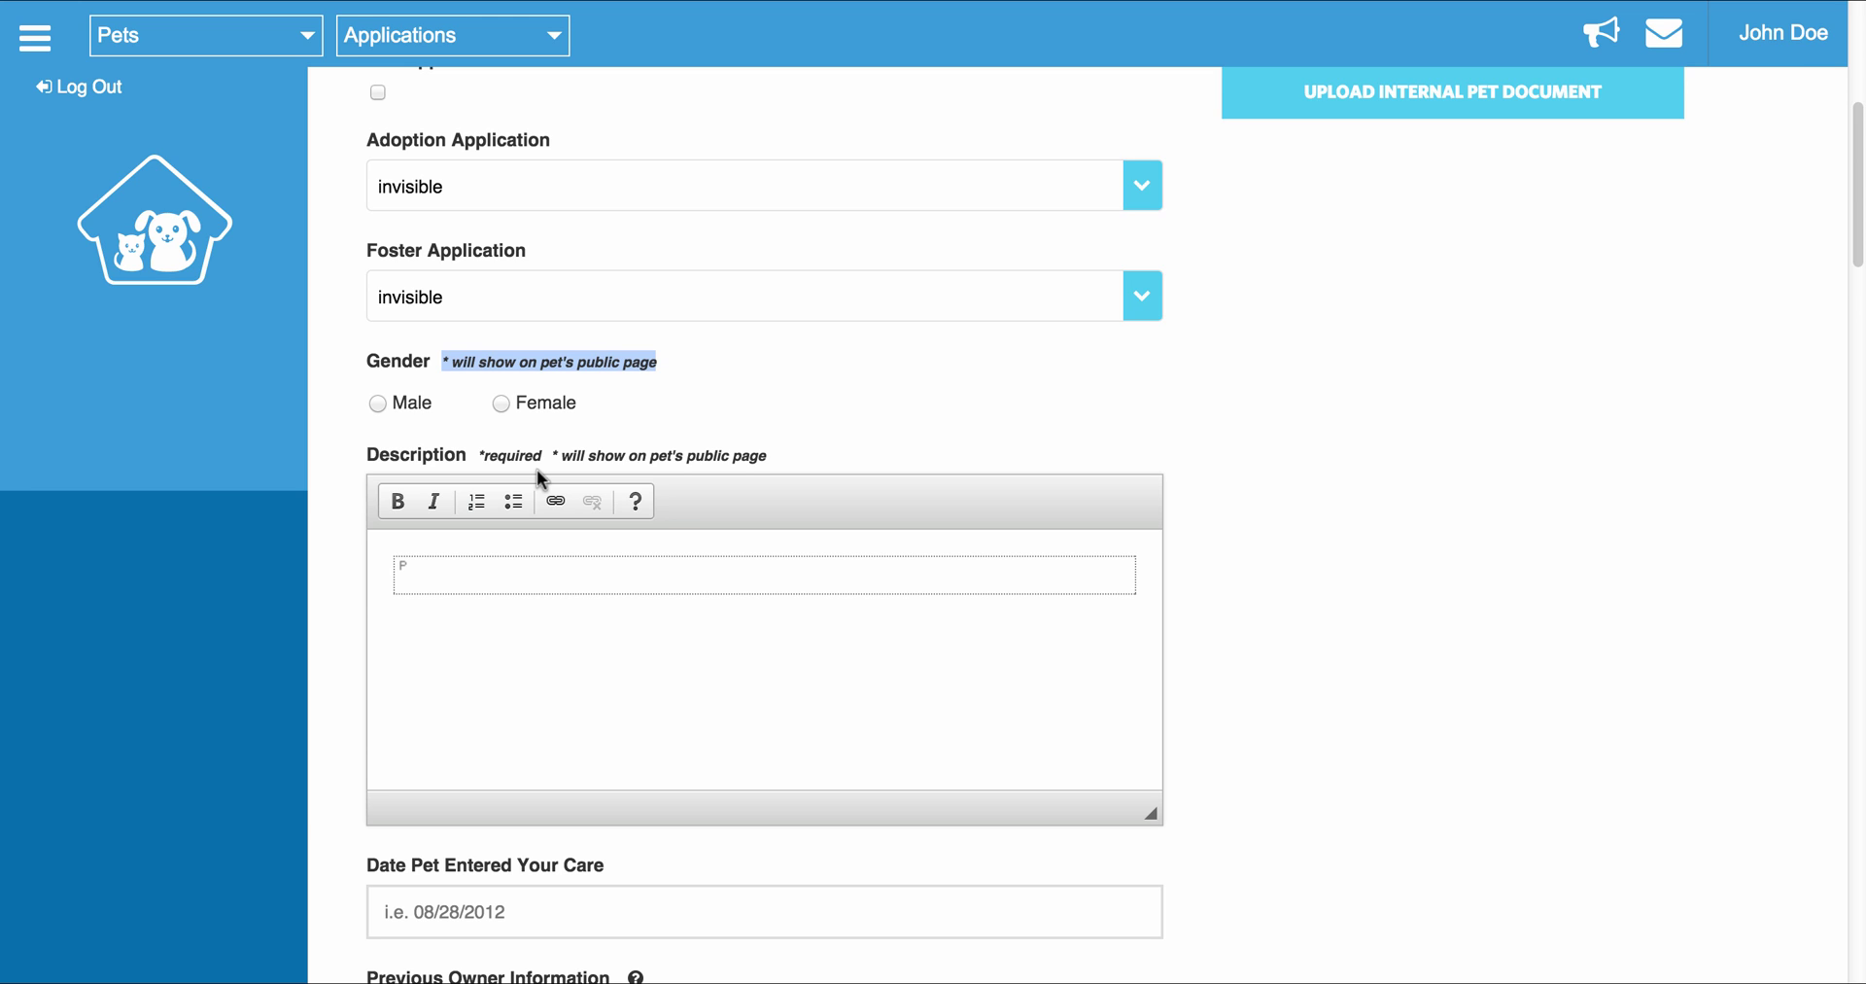
scroll(537, 469, down, 6)
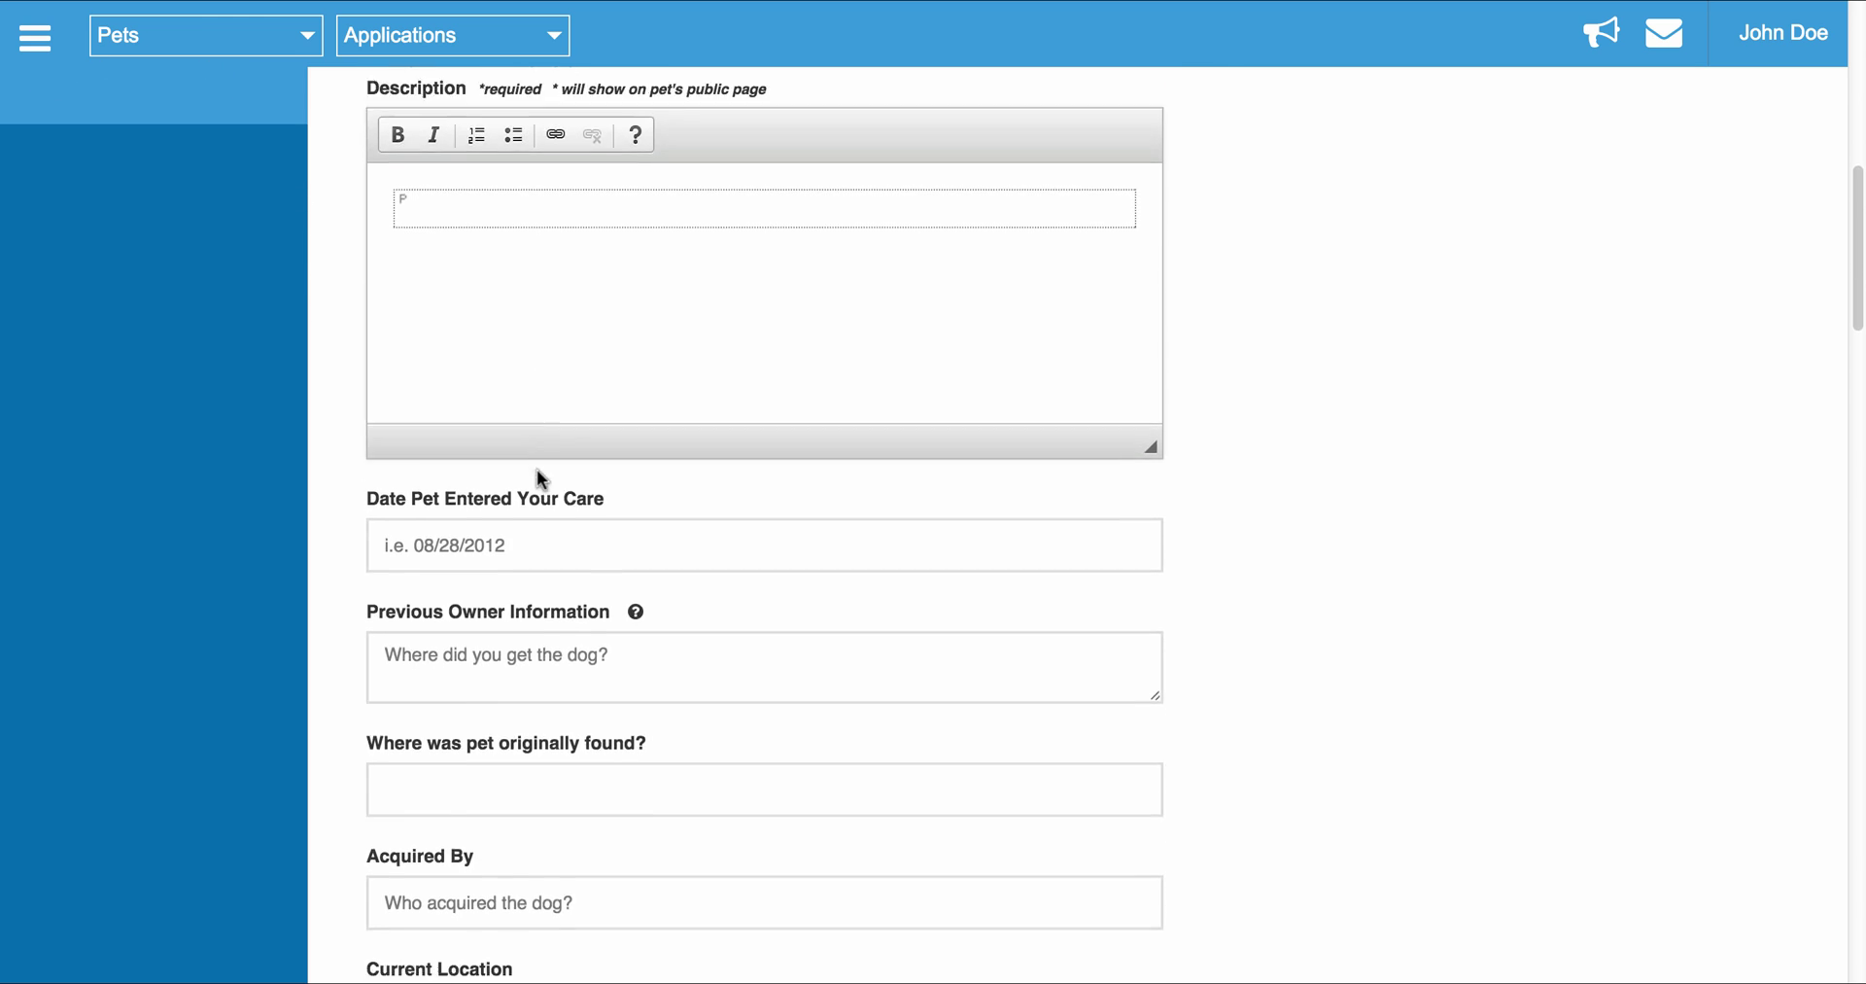
scroll(536, 469, down, 6)
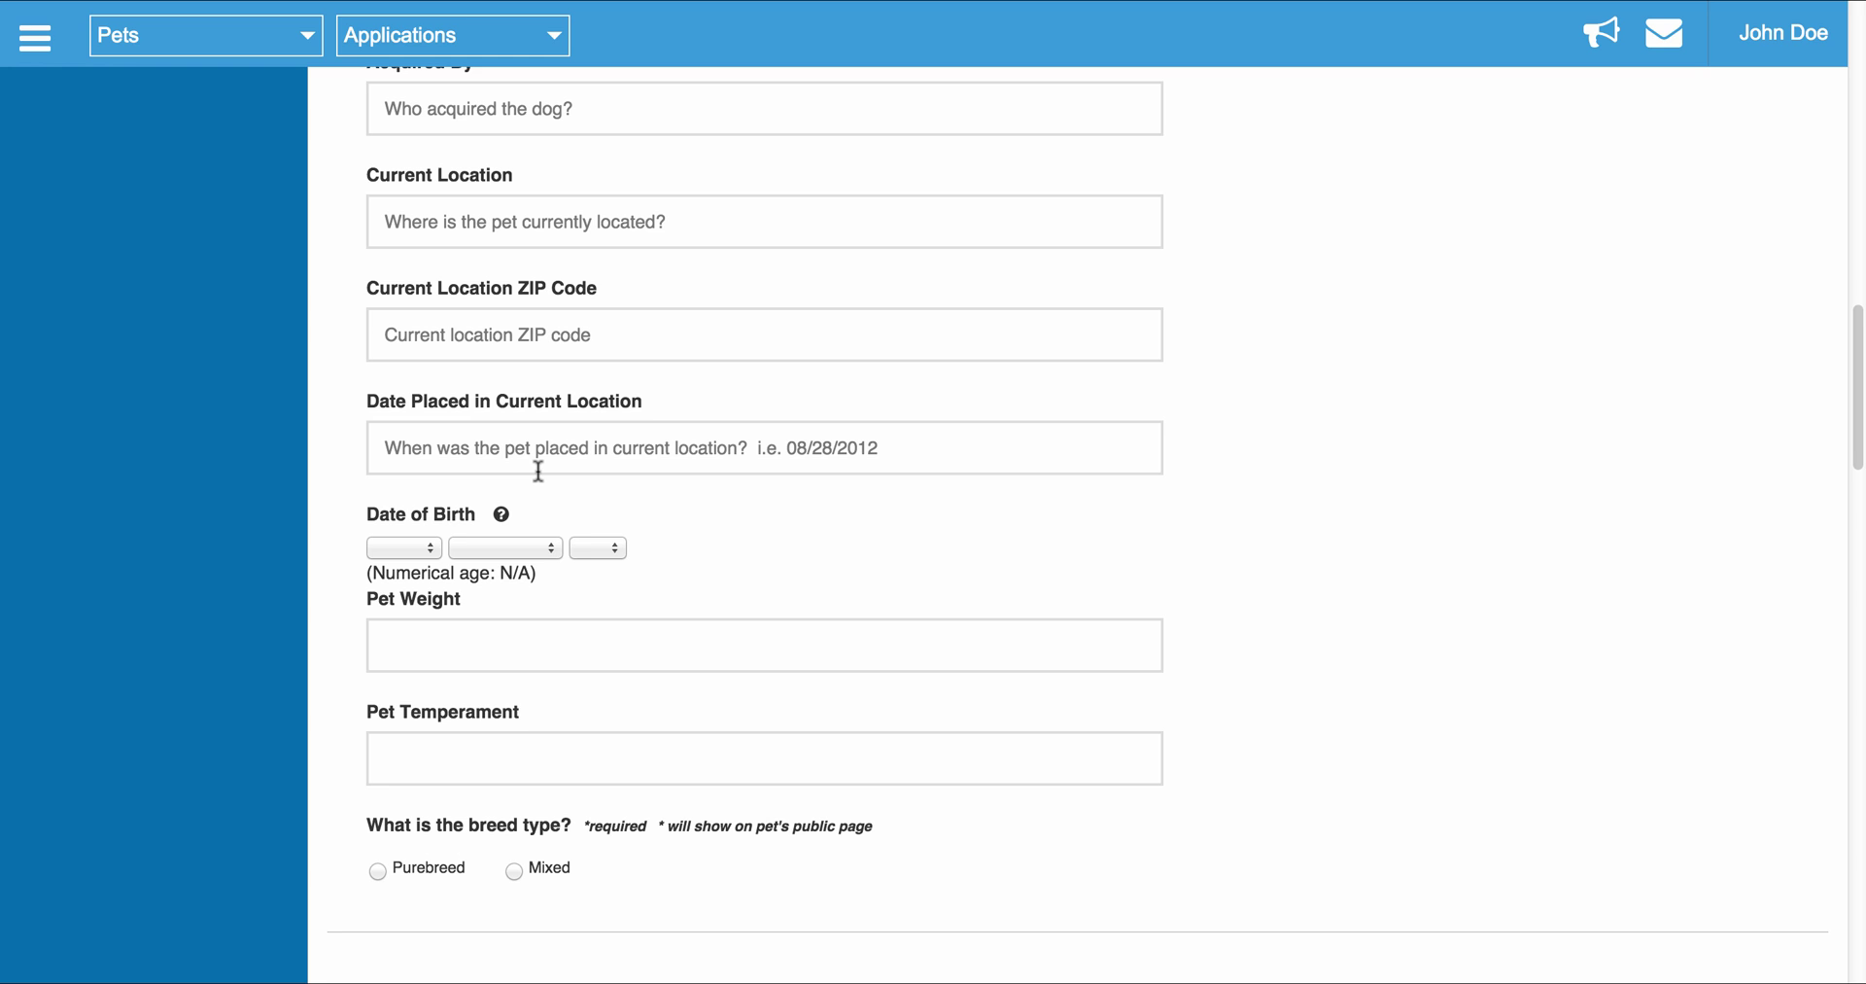
scroll(537, 471, down, 2)
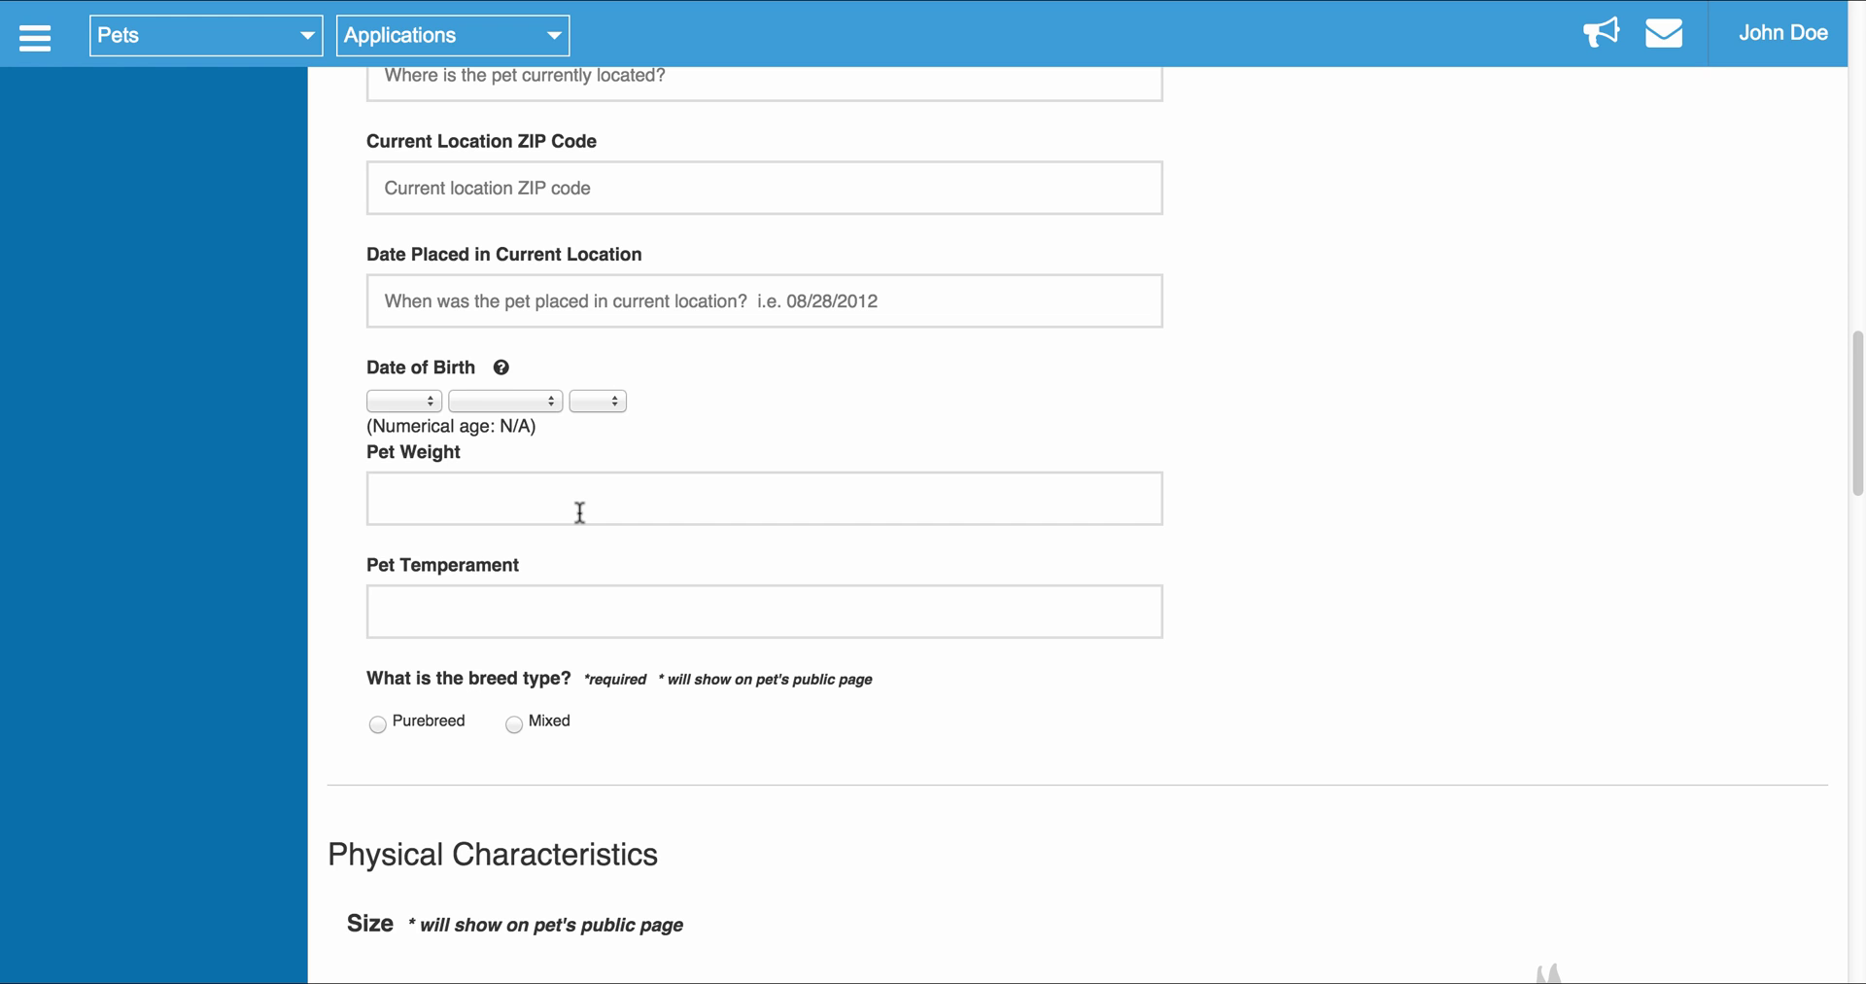
scroll(581, 512, down, 20)
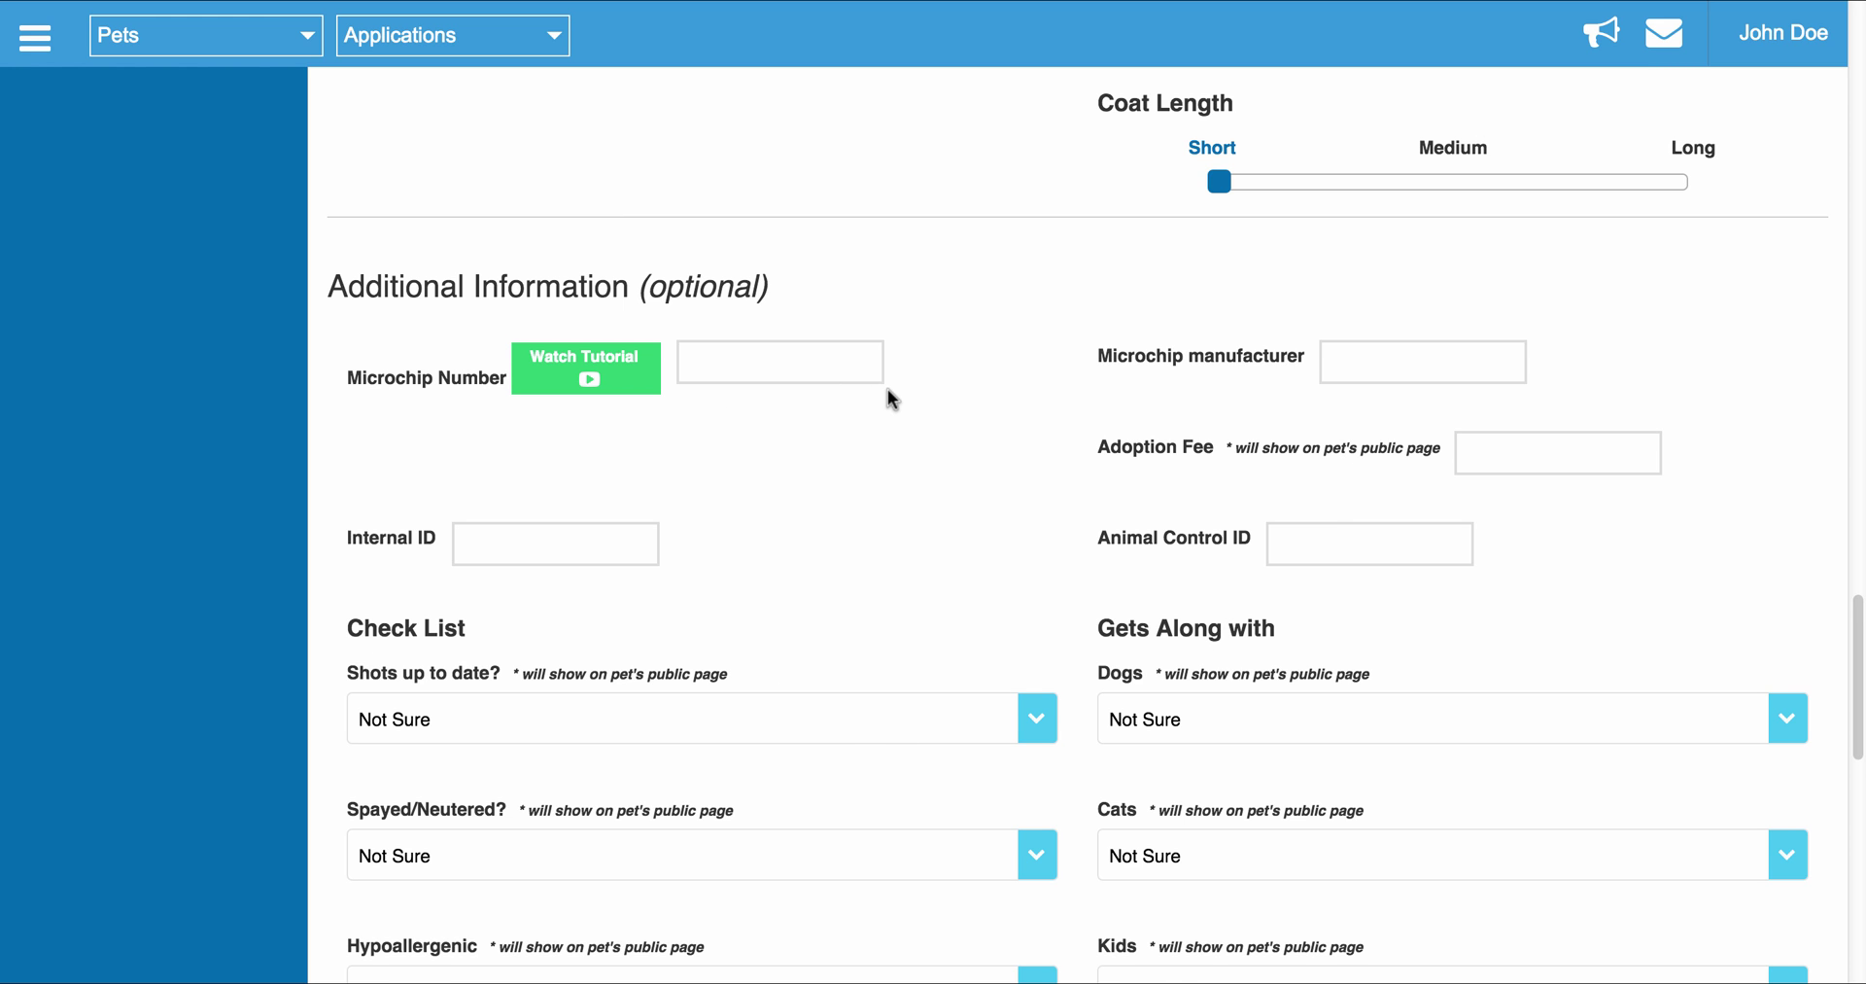
scroll(887, 391, down, 4)
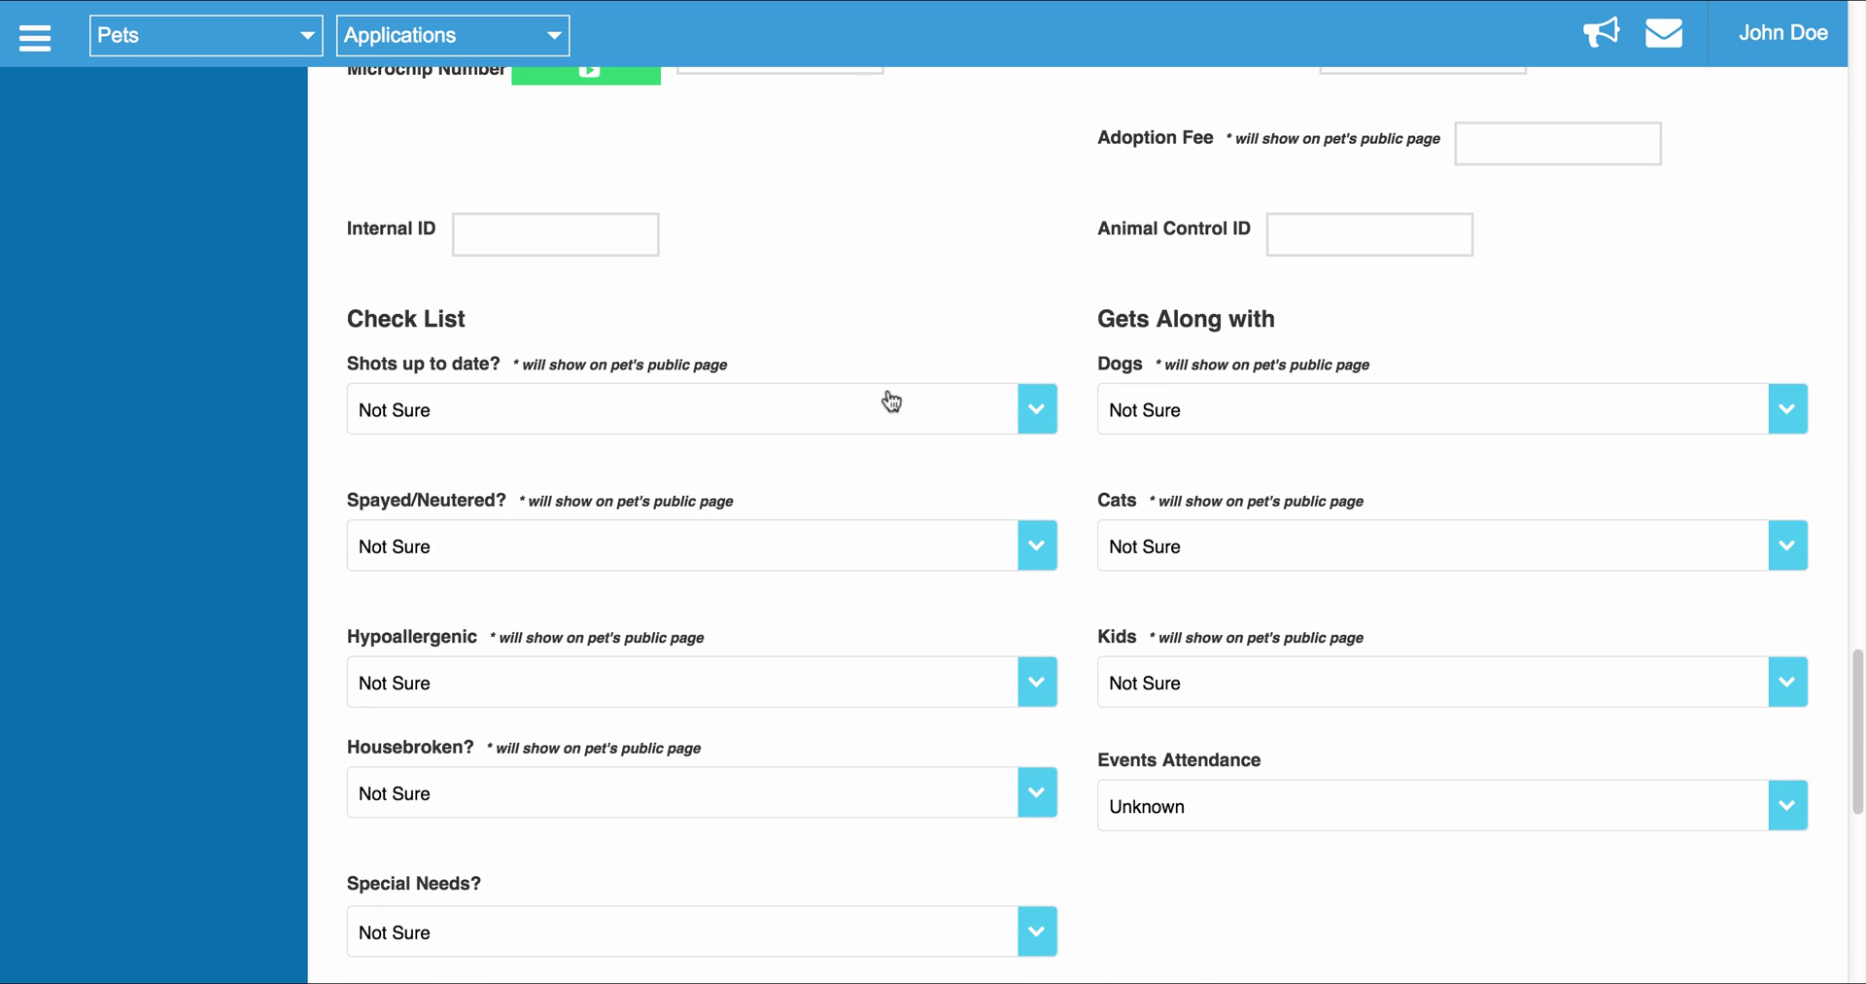
scroll(483, 450, down, 1)
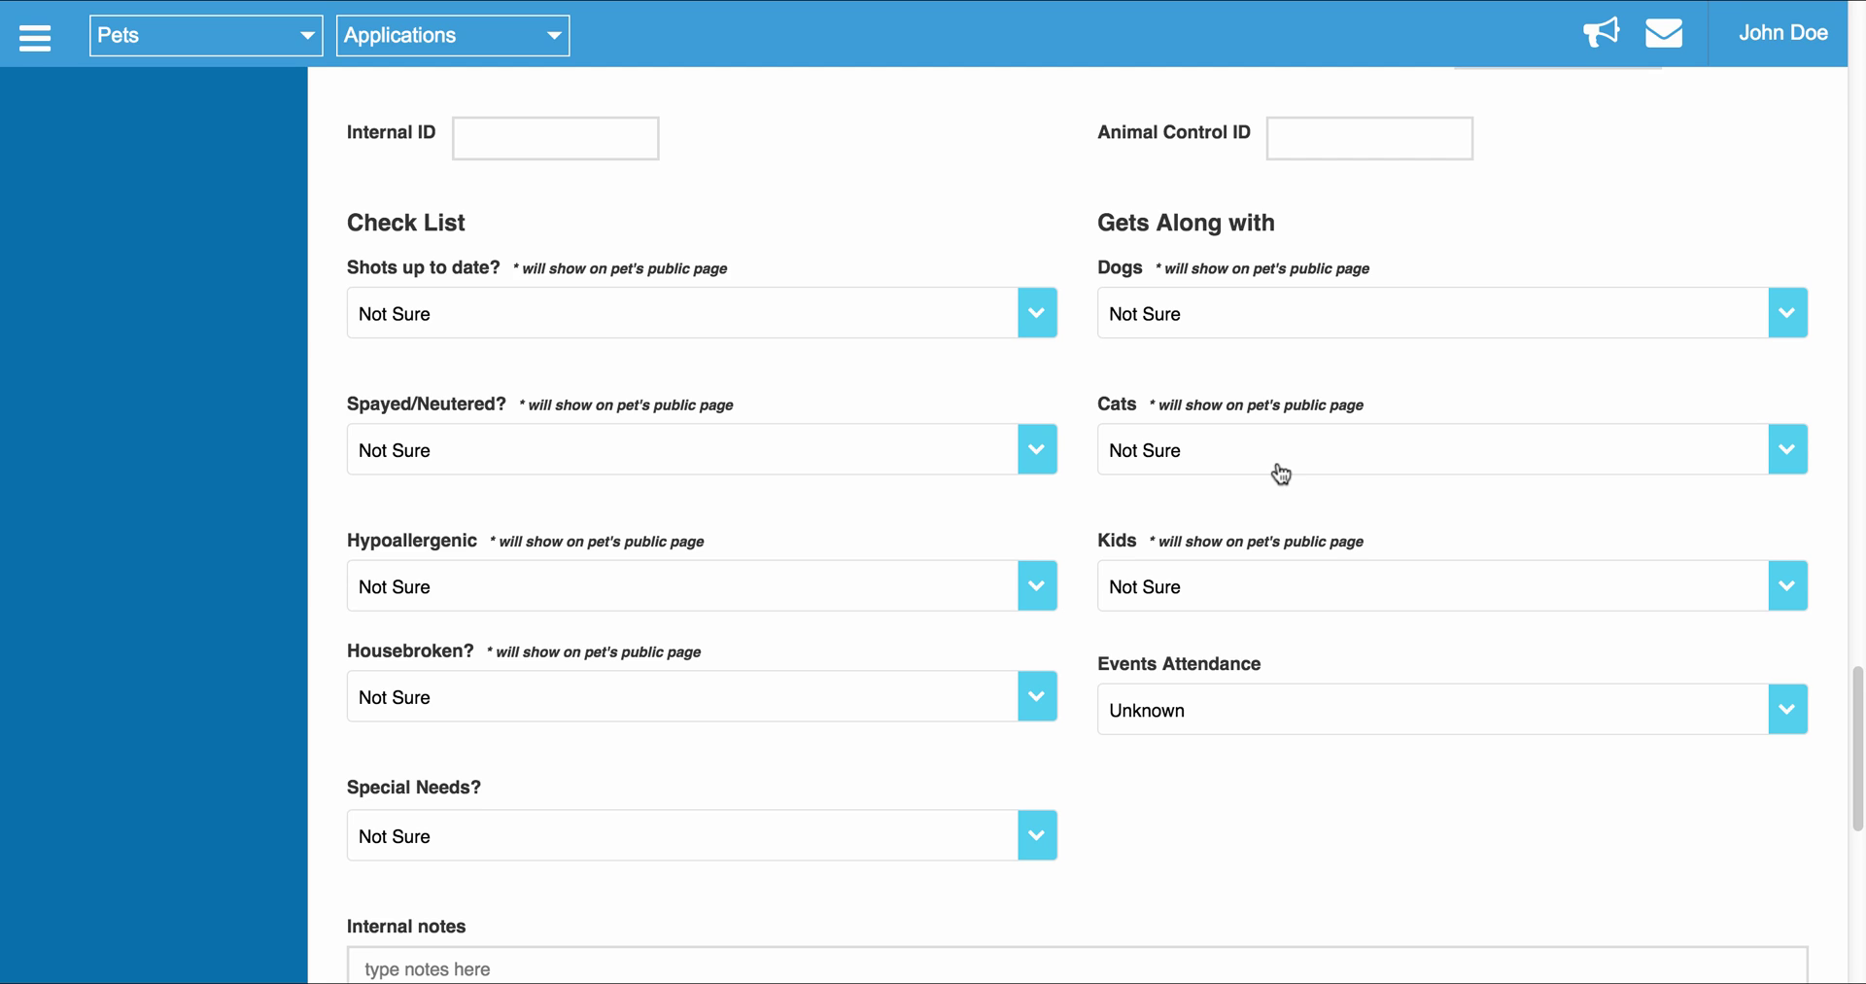
scroll(975, 611, down, 1)
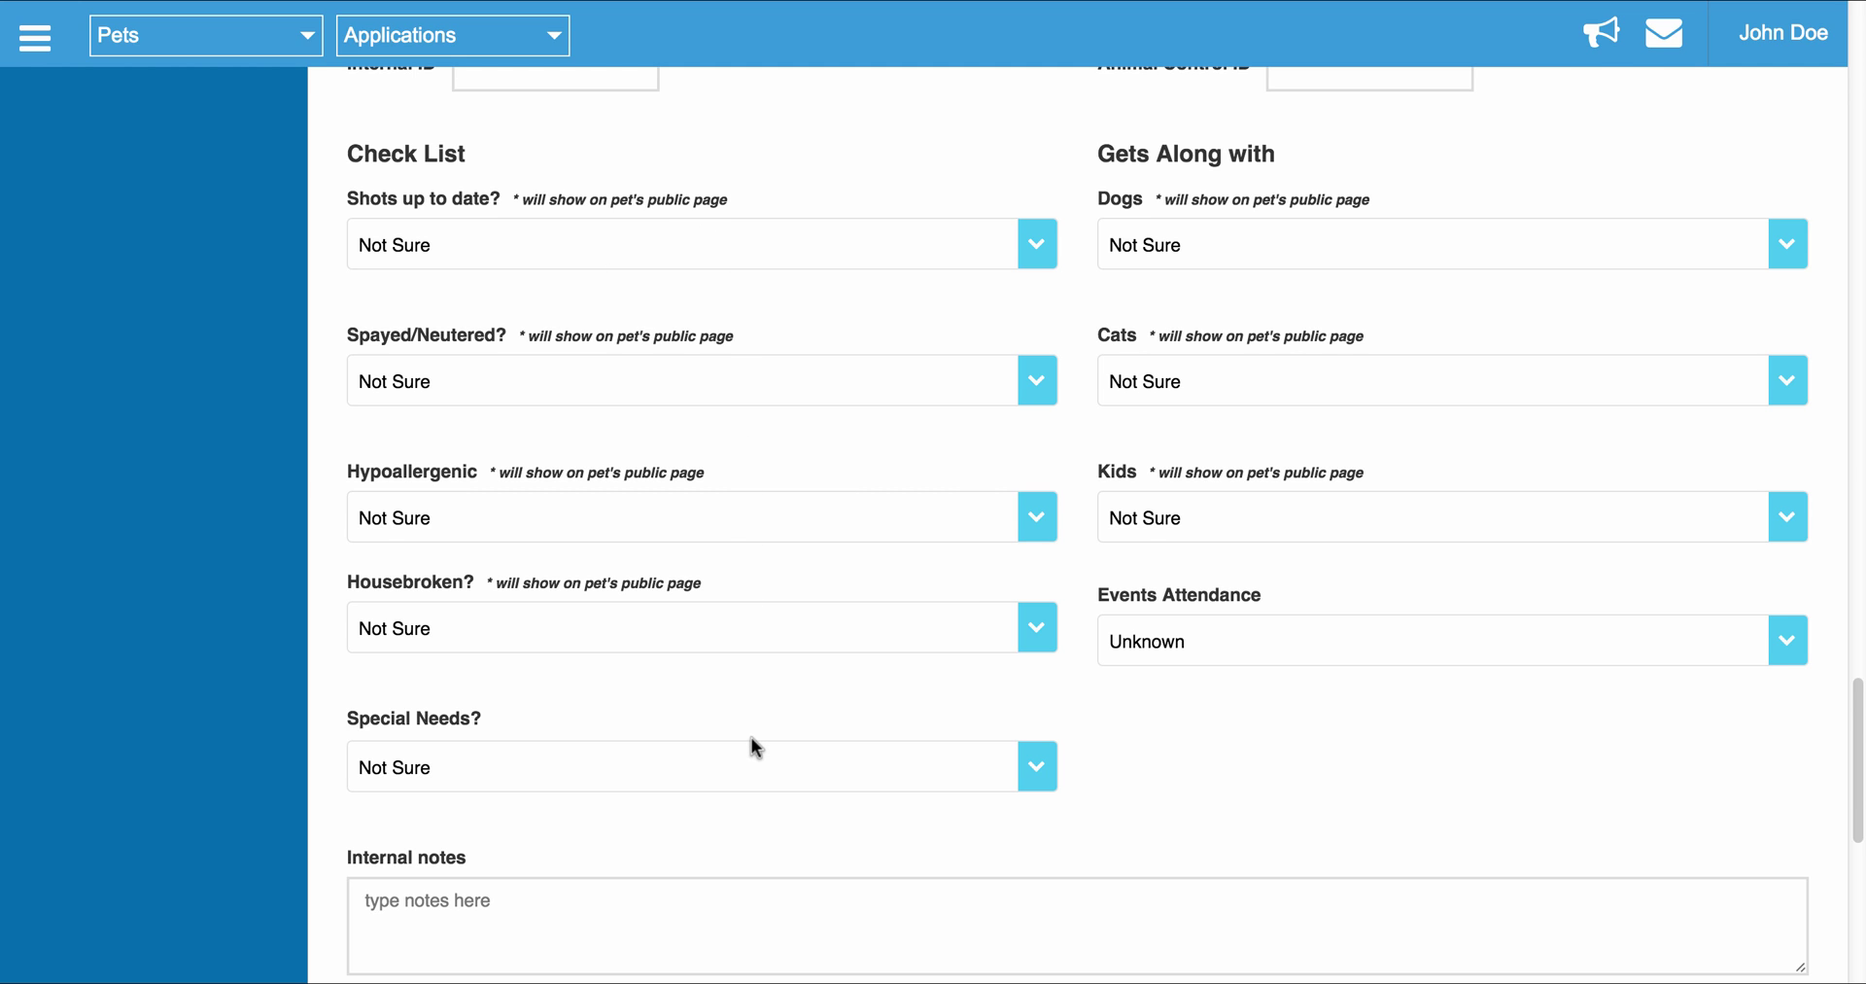
- Answer the shots up to date and spayed/neutered questions in the new dog's check list
click(443, 244)
click(436, 199)
click(434, 379)
click(431, 333)
- Open the account's default settings for pet records
scroll(317, 259, up, 15)
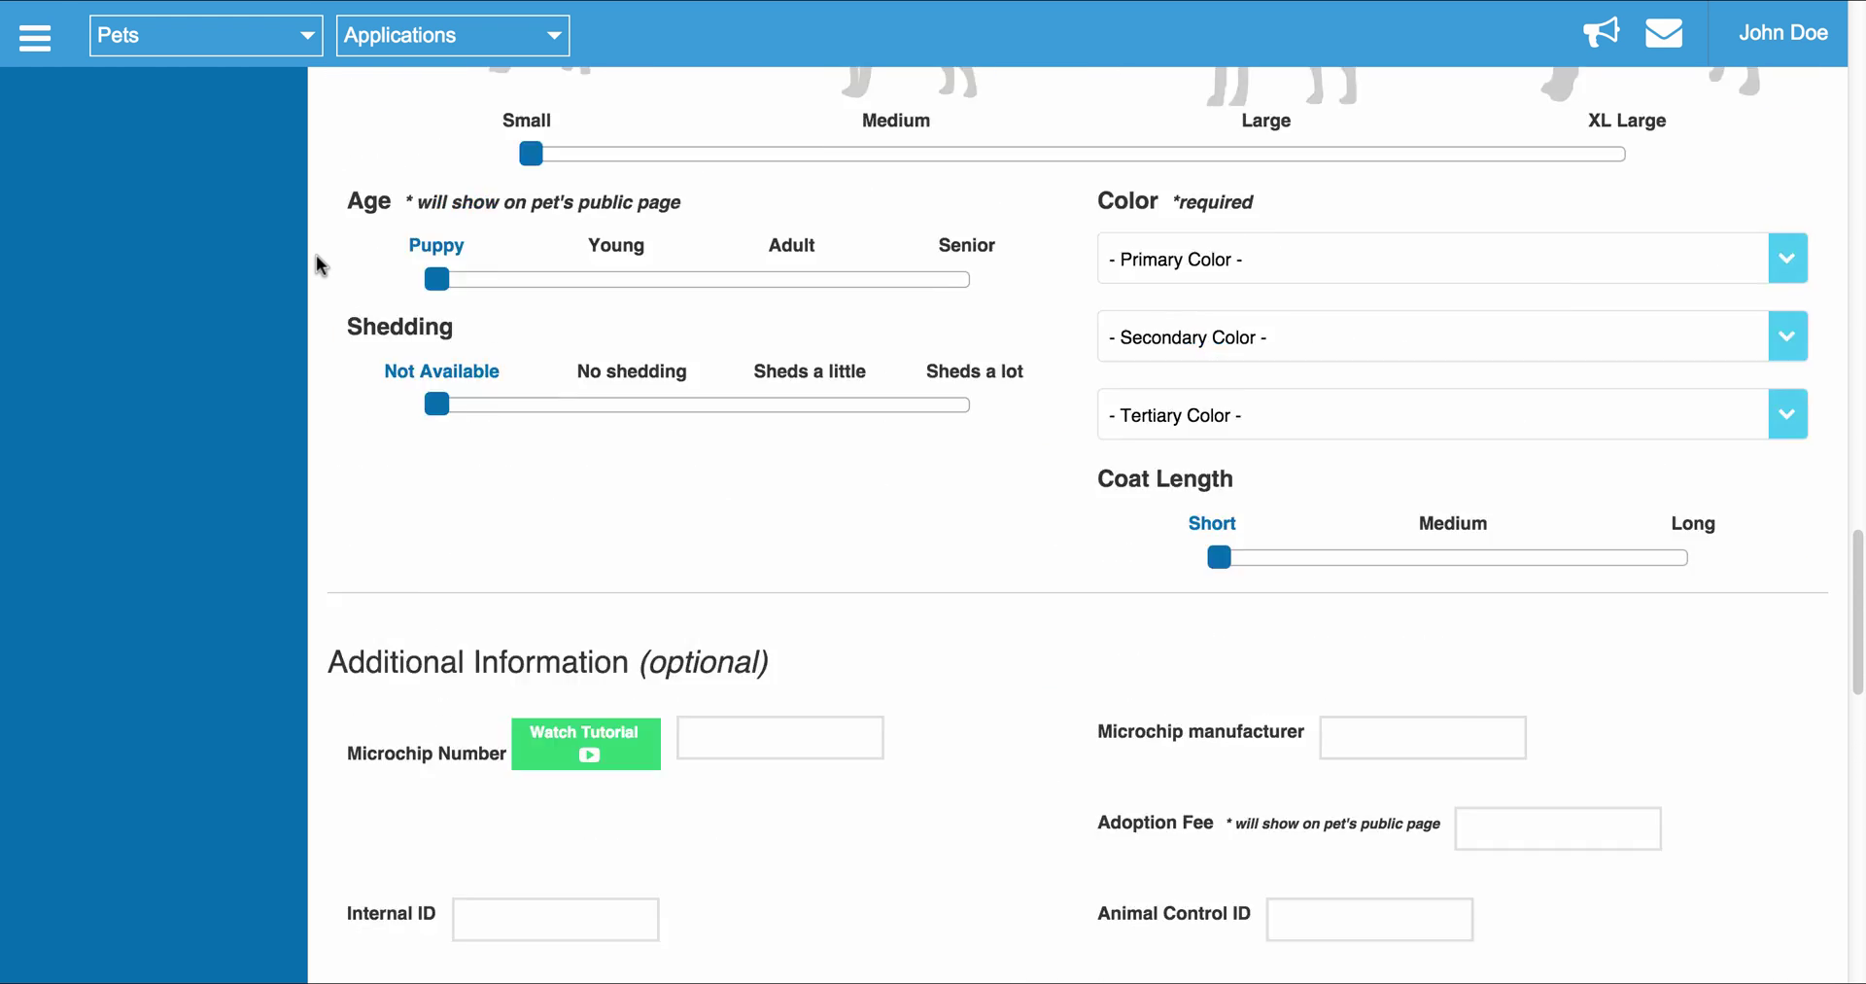
scroll(100, 317, up, 10)
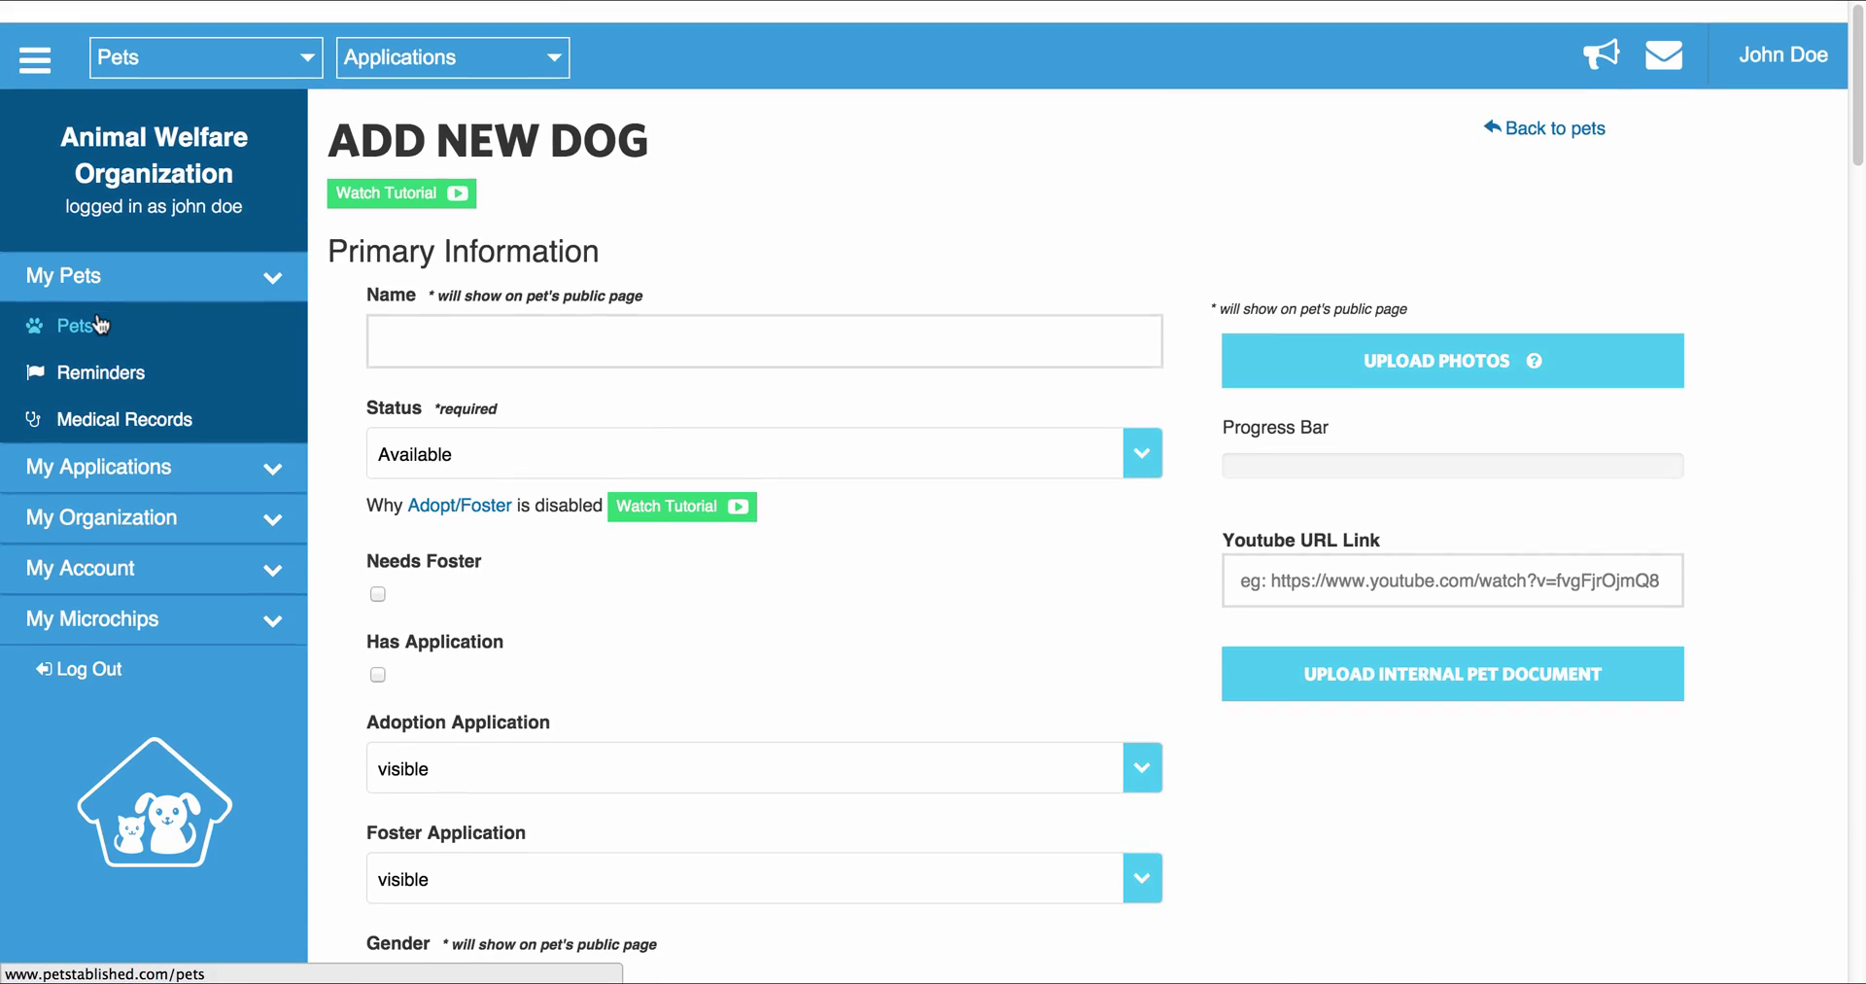
click(143, 564)
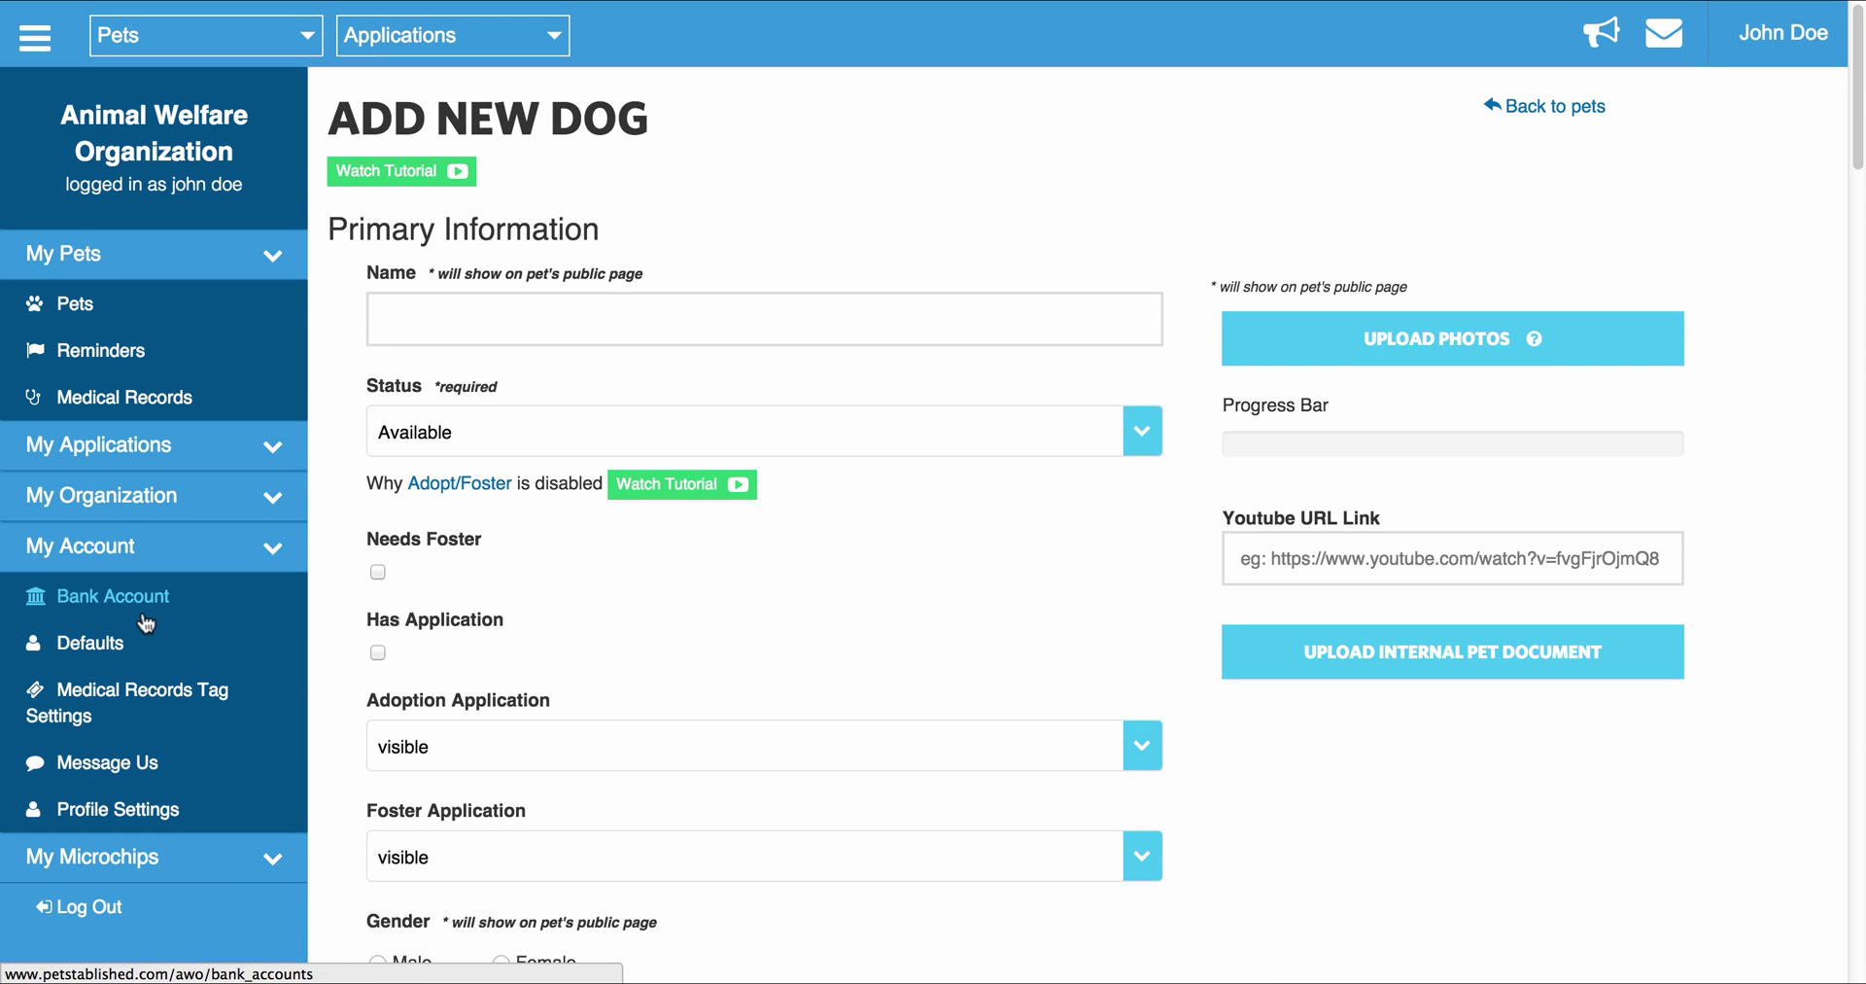
click(115, 644)
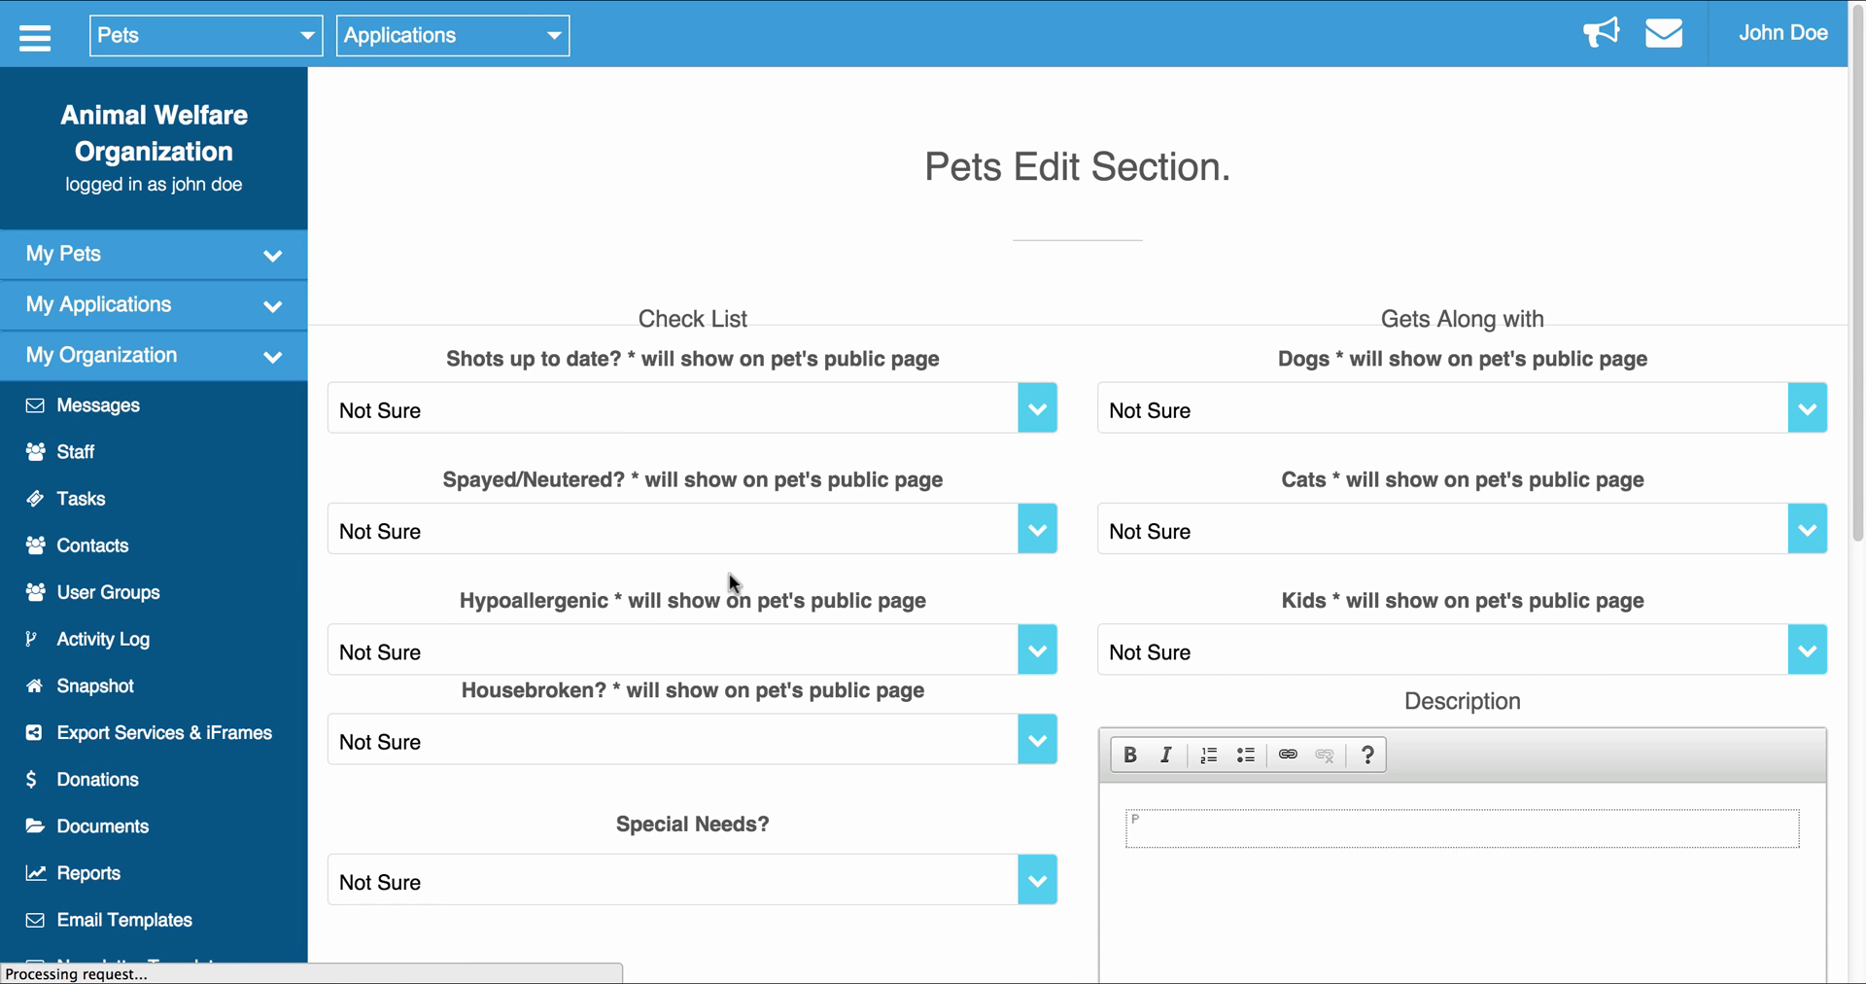
- Set the defaults for shots up to date and spayed/neutered to Yes and update the defaults
click(642, 427)
click(616, 365)
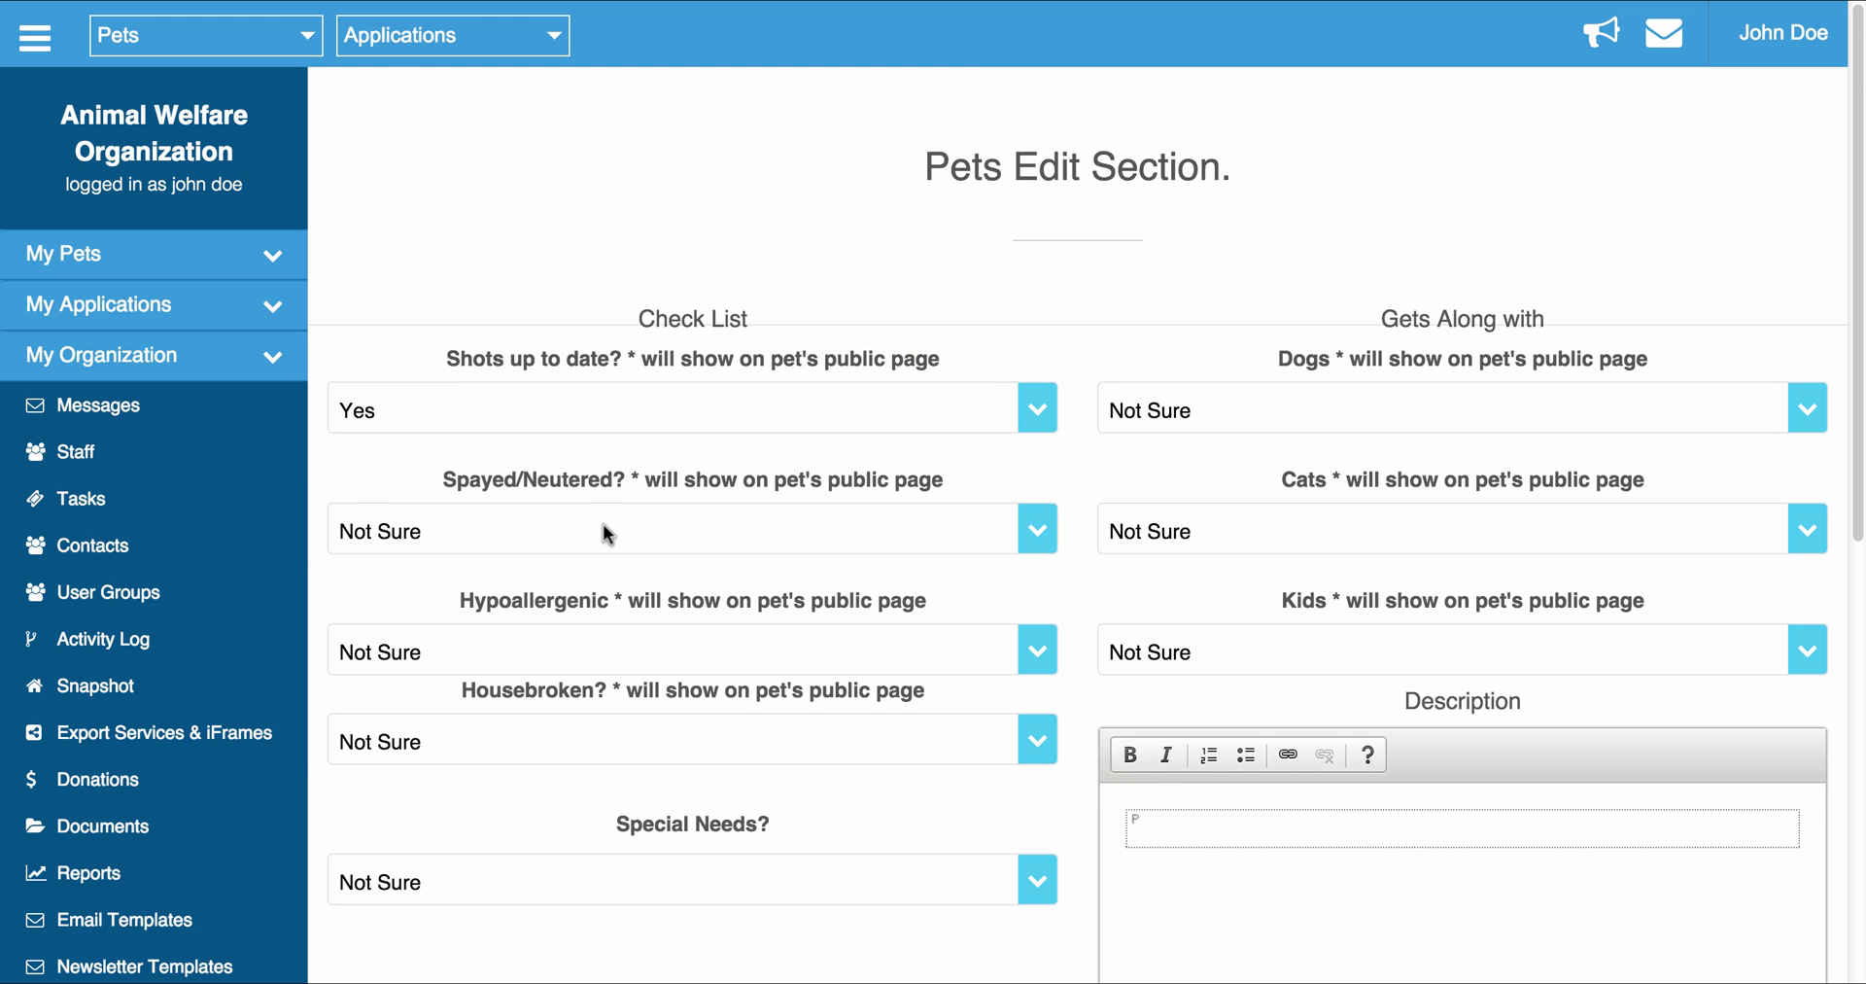
click(603, 529)
click(595, 478)
scroll(768, 569, down, 3)
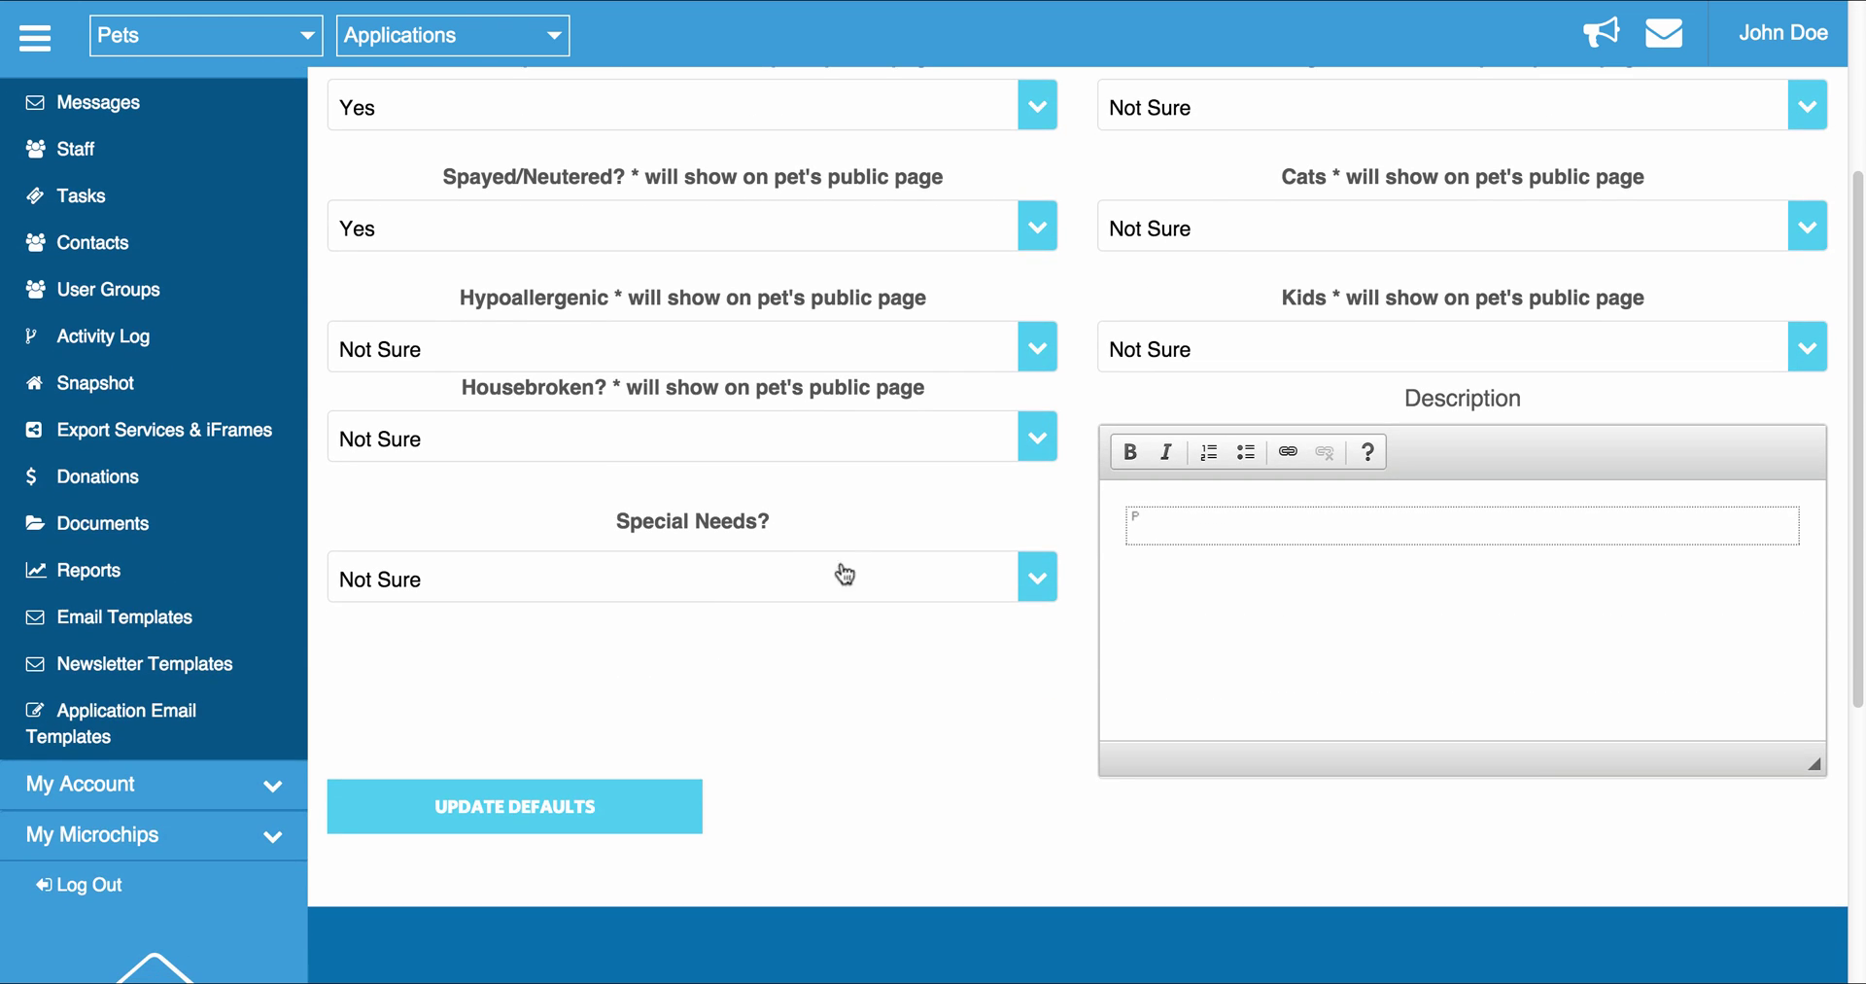
click(609, 807)
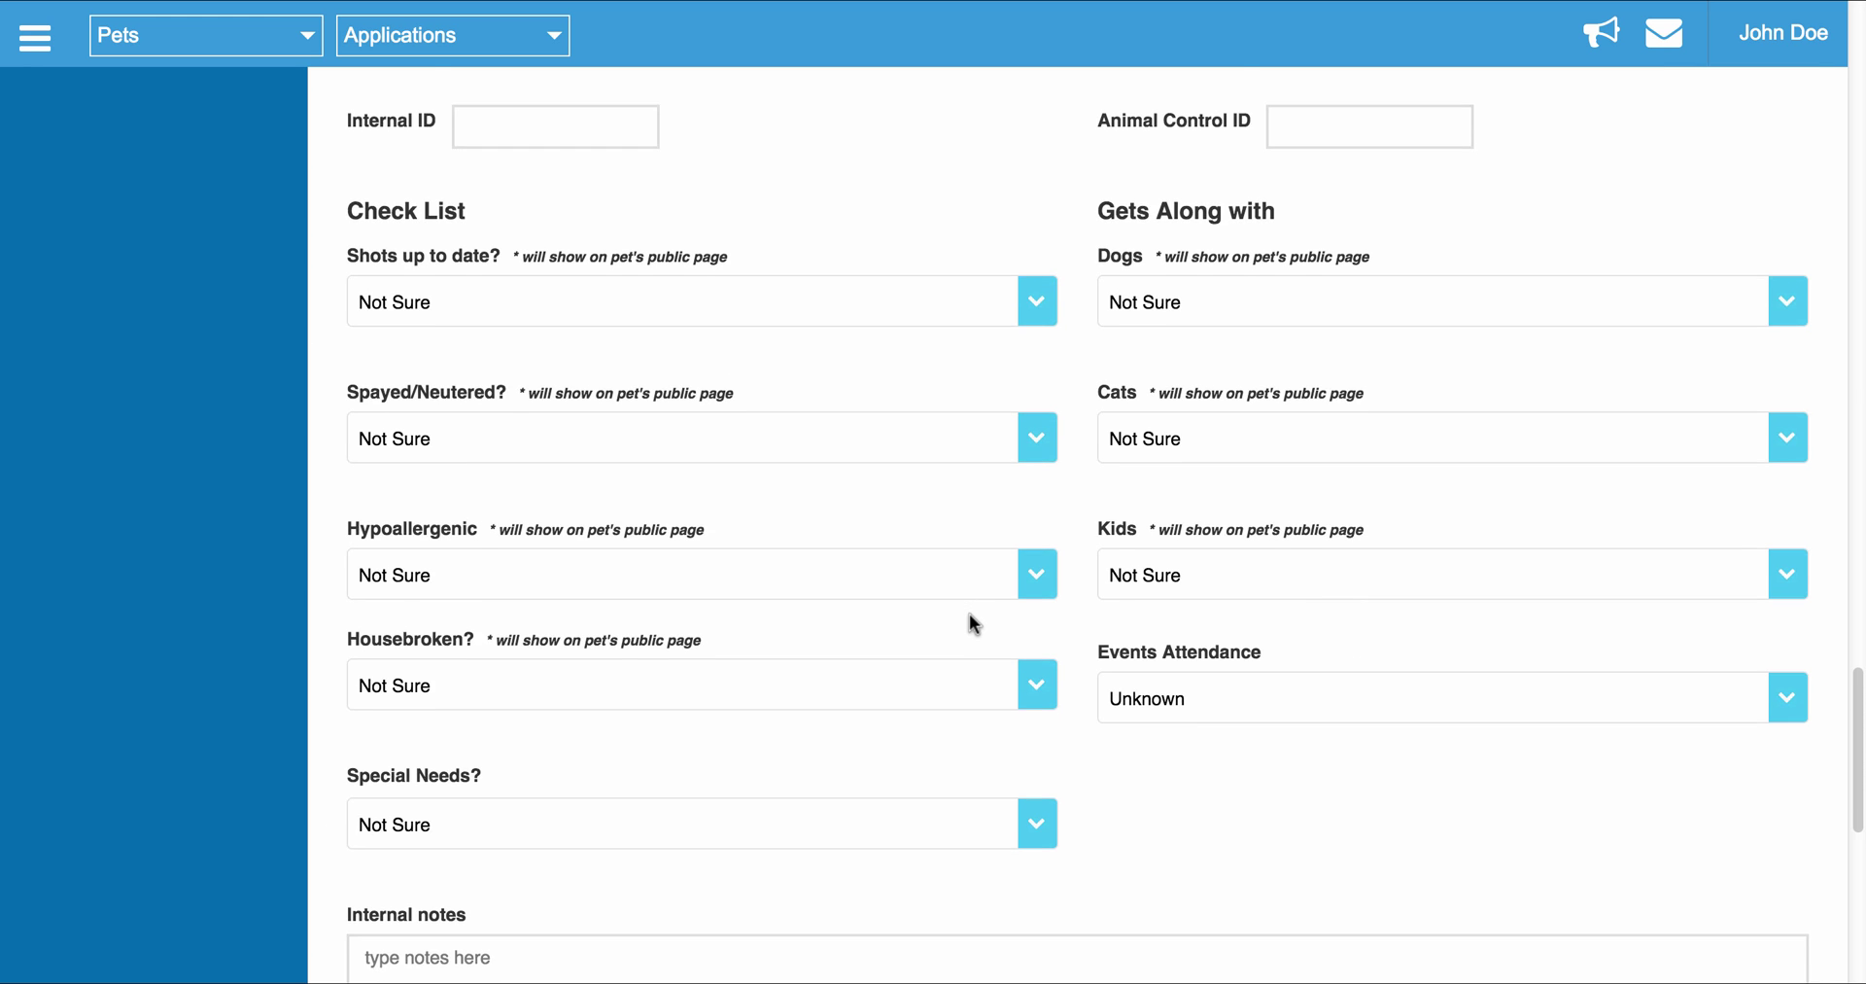
- Examine the internal notes, adoption form and foster form fields at the end of the new dog form
scroll(974, 623, down, 3)
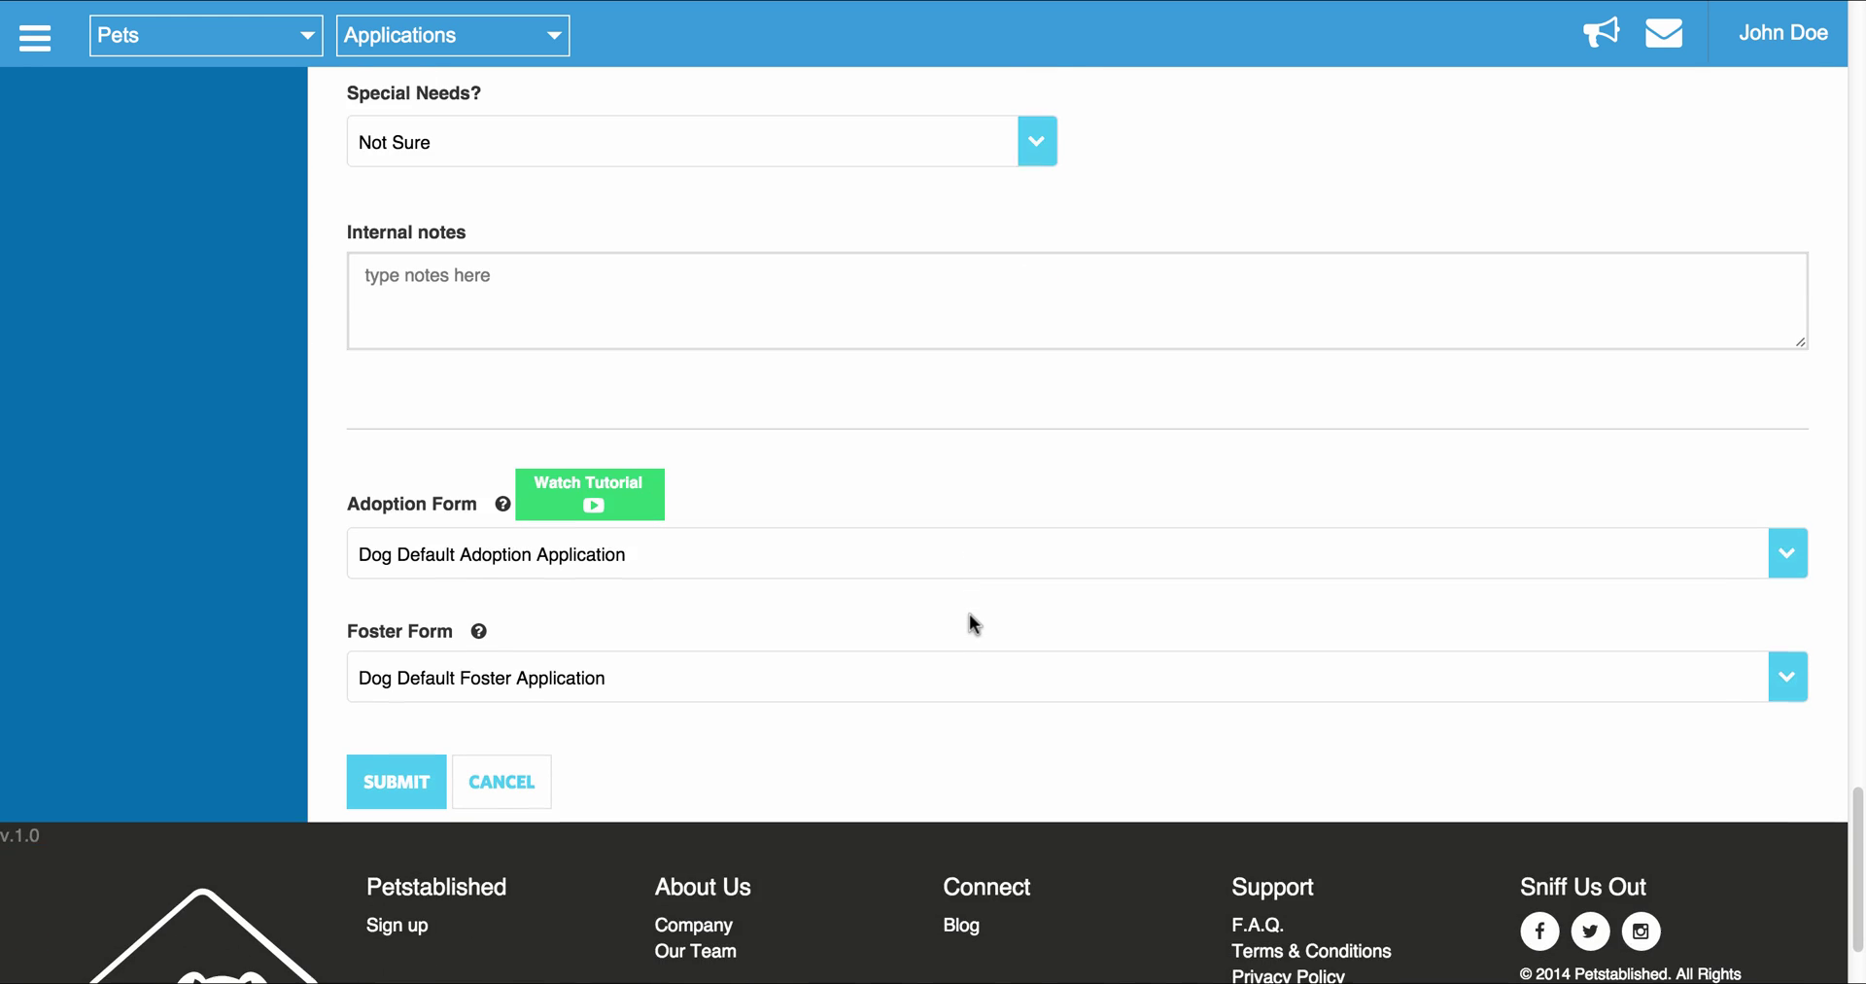
scroll(973, 623, down, 1)
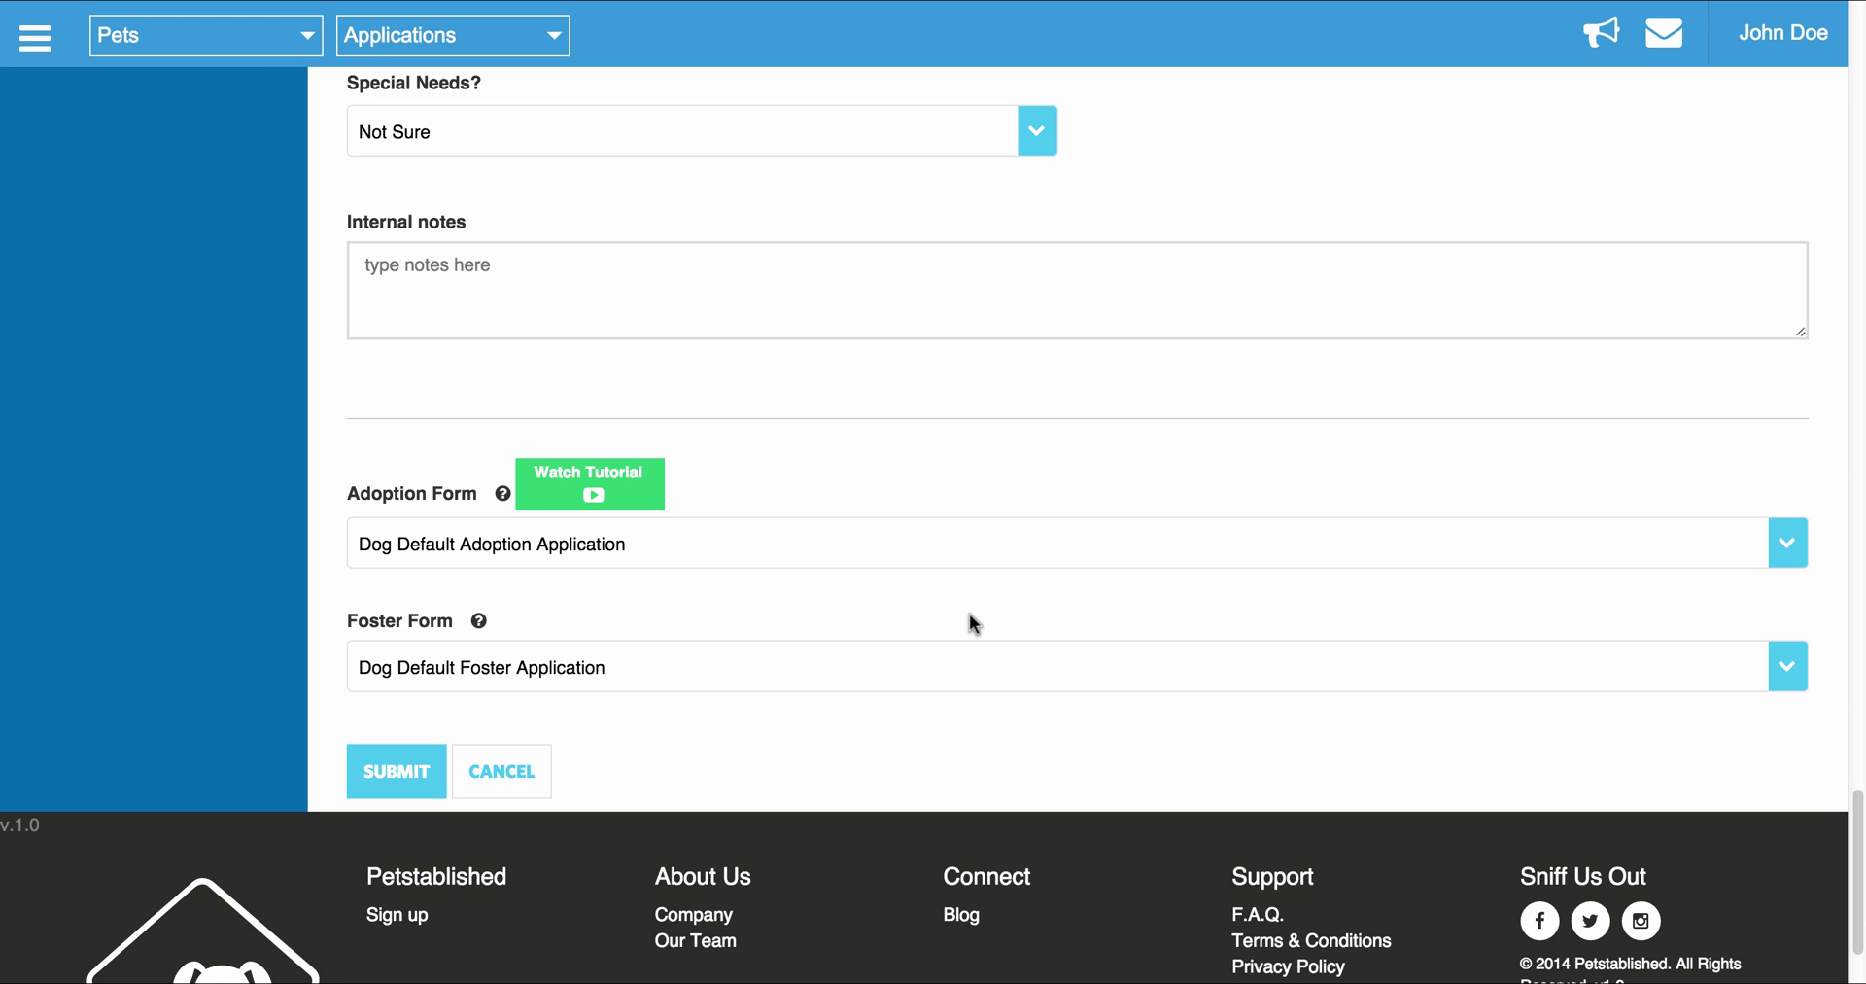
- Leave the new dog form without submitting it and open the organization's list of pets
scroll(533, 538, up, 3)
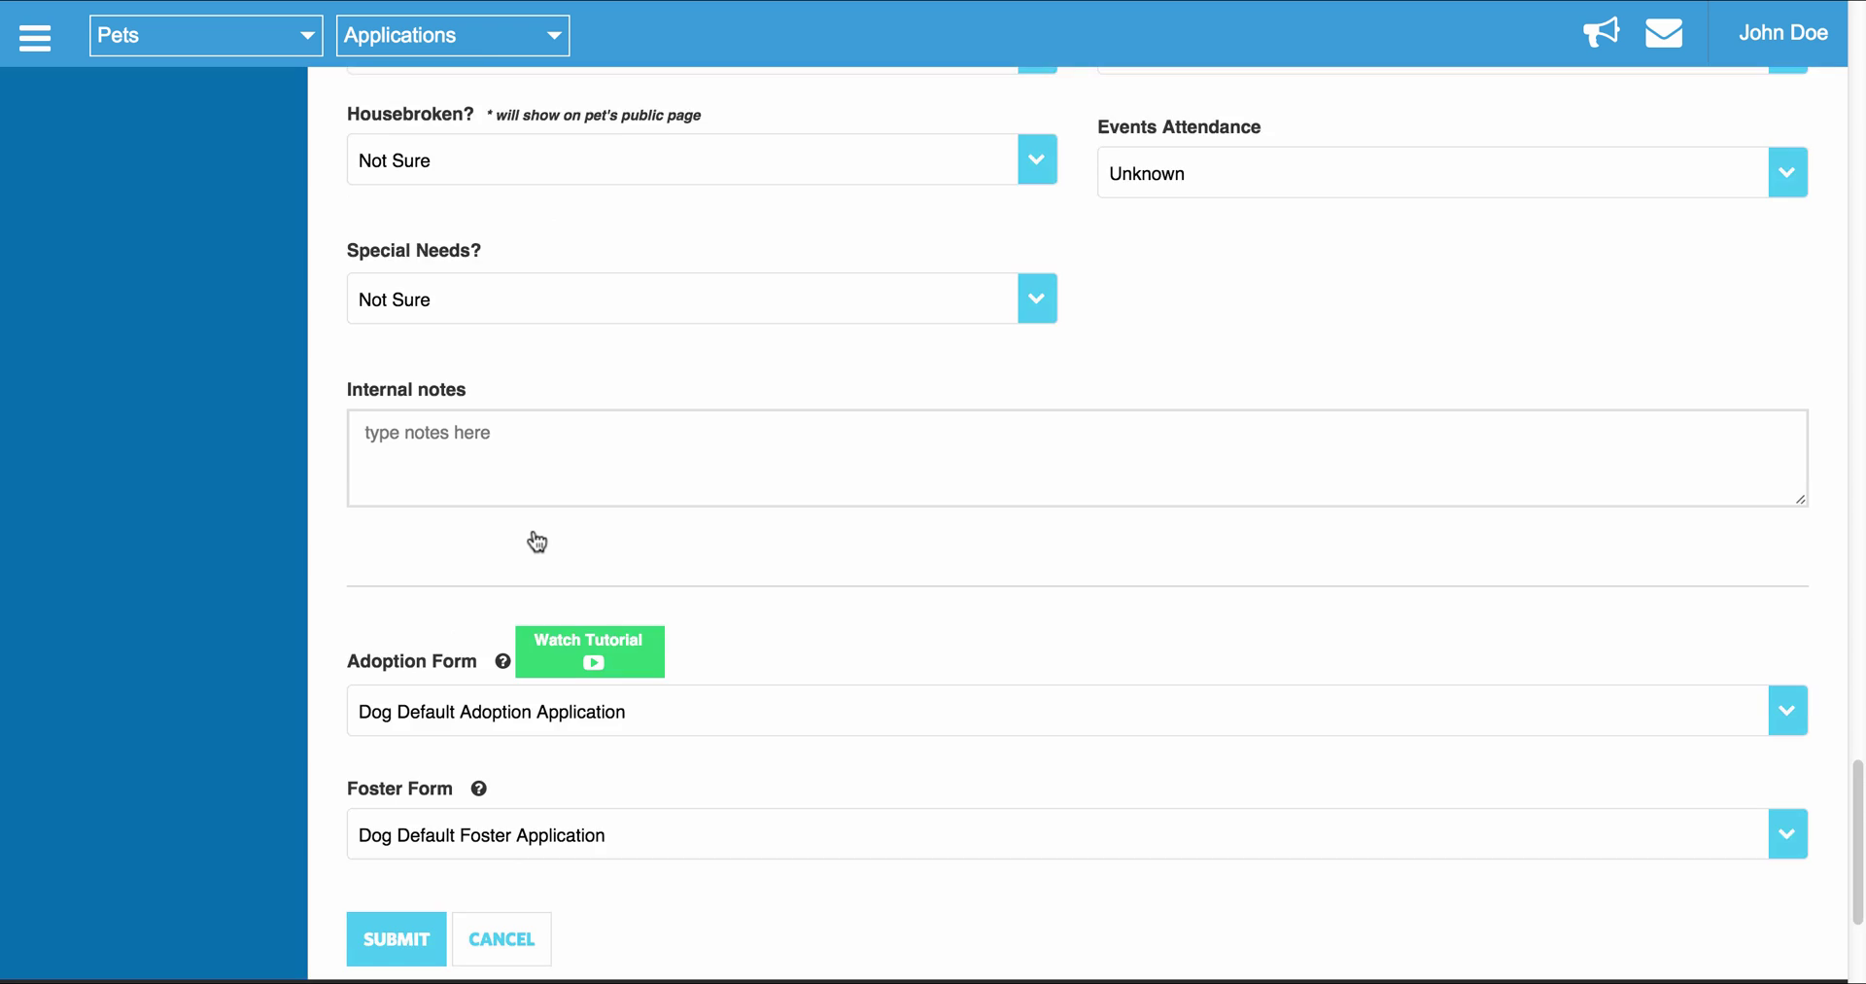
scroll(534, 537, down, 5)
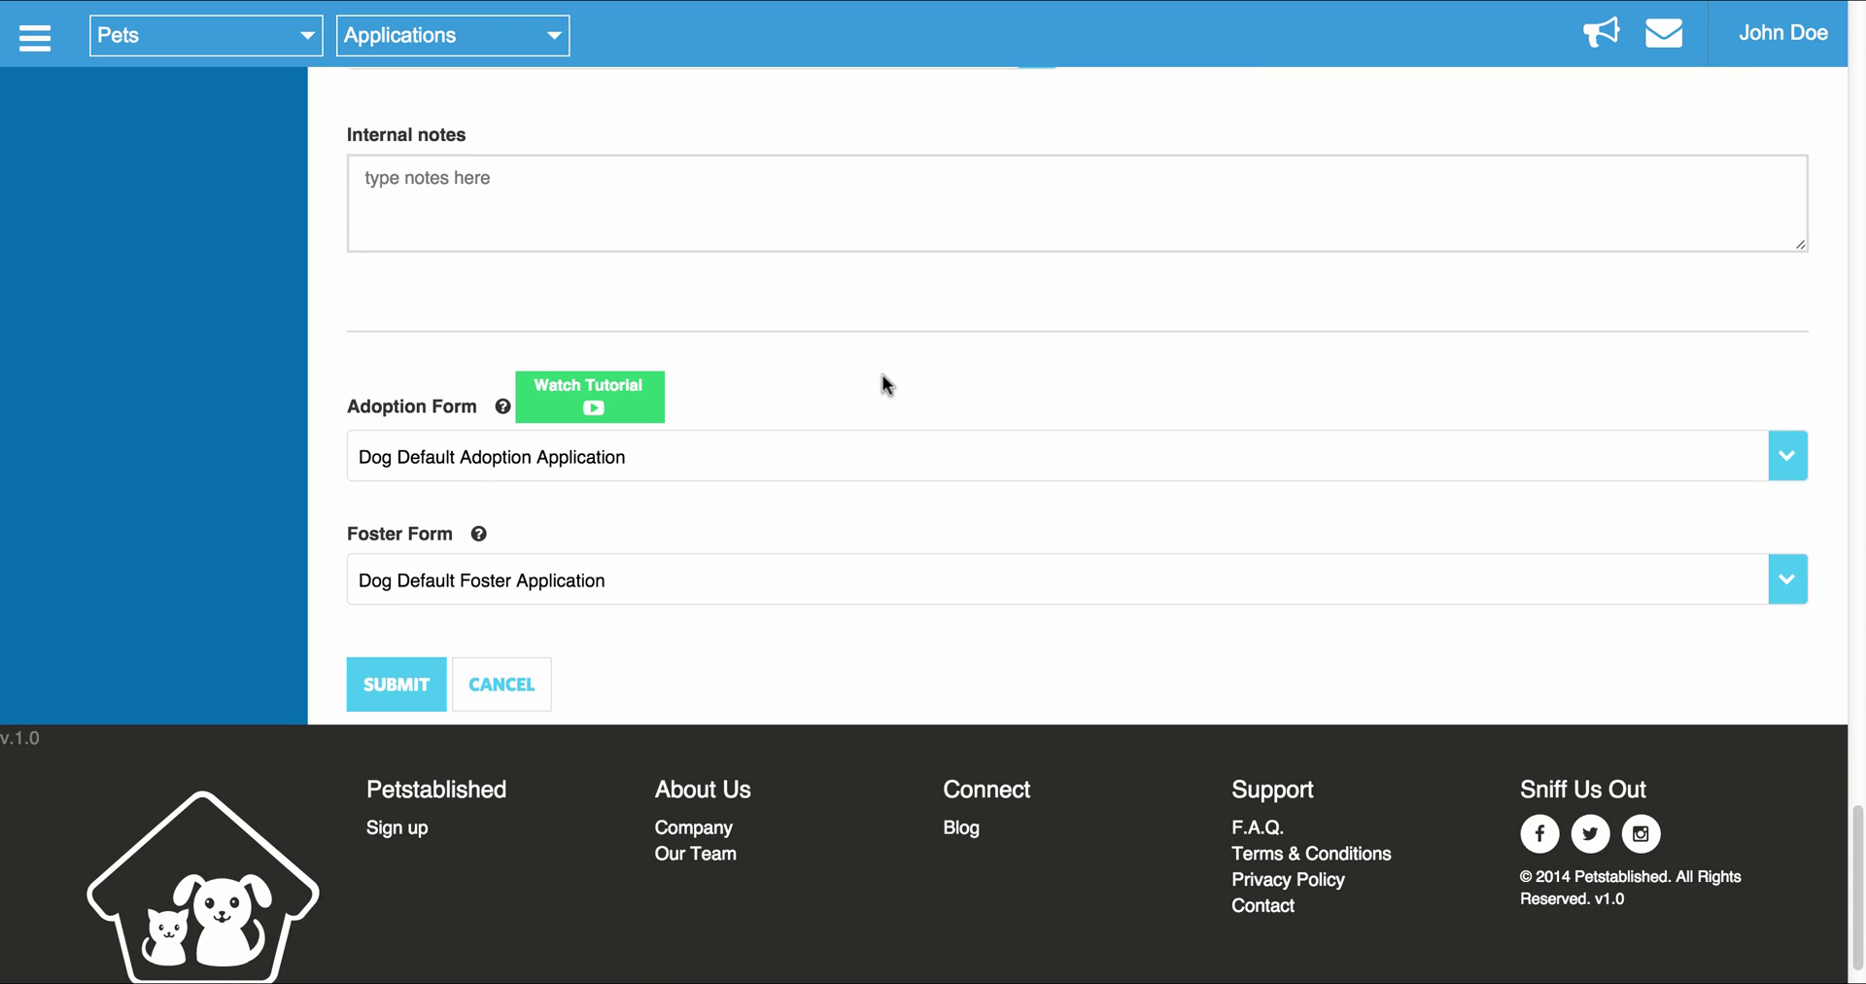
scroll(882, 375, up, 15)
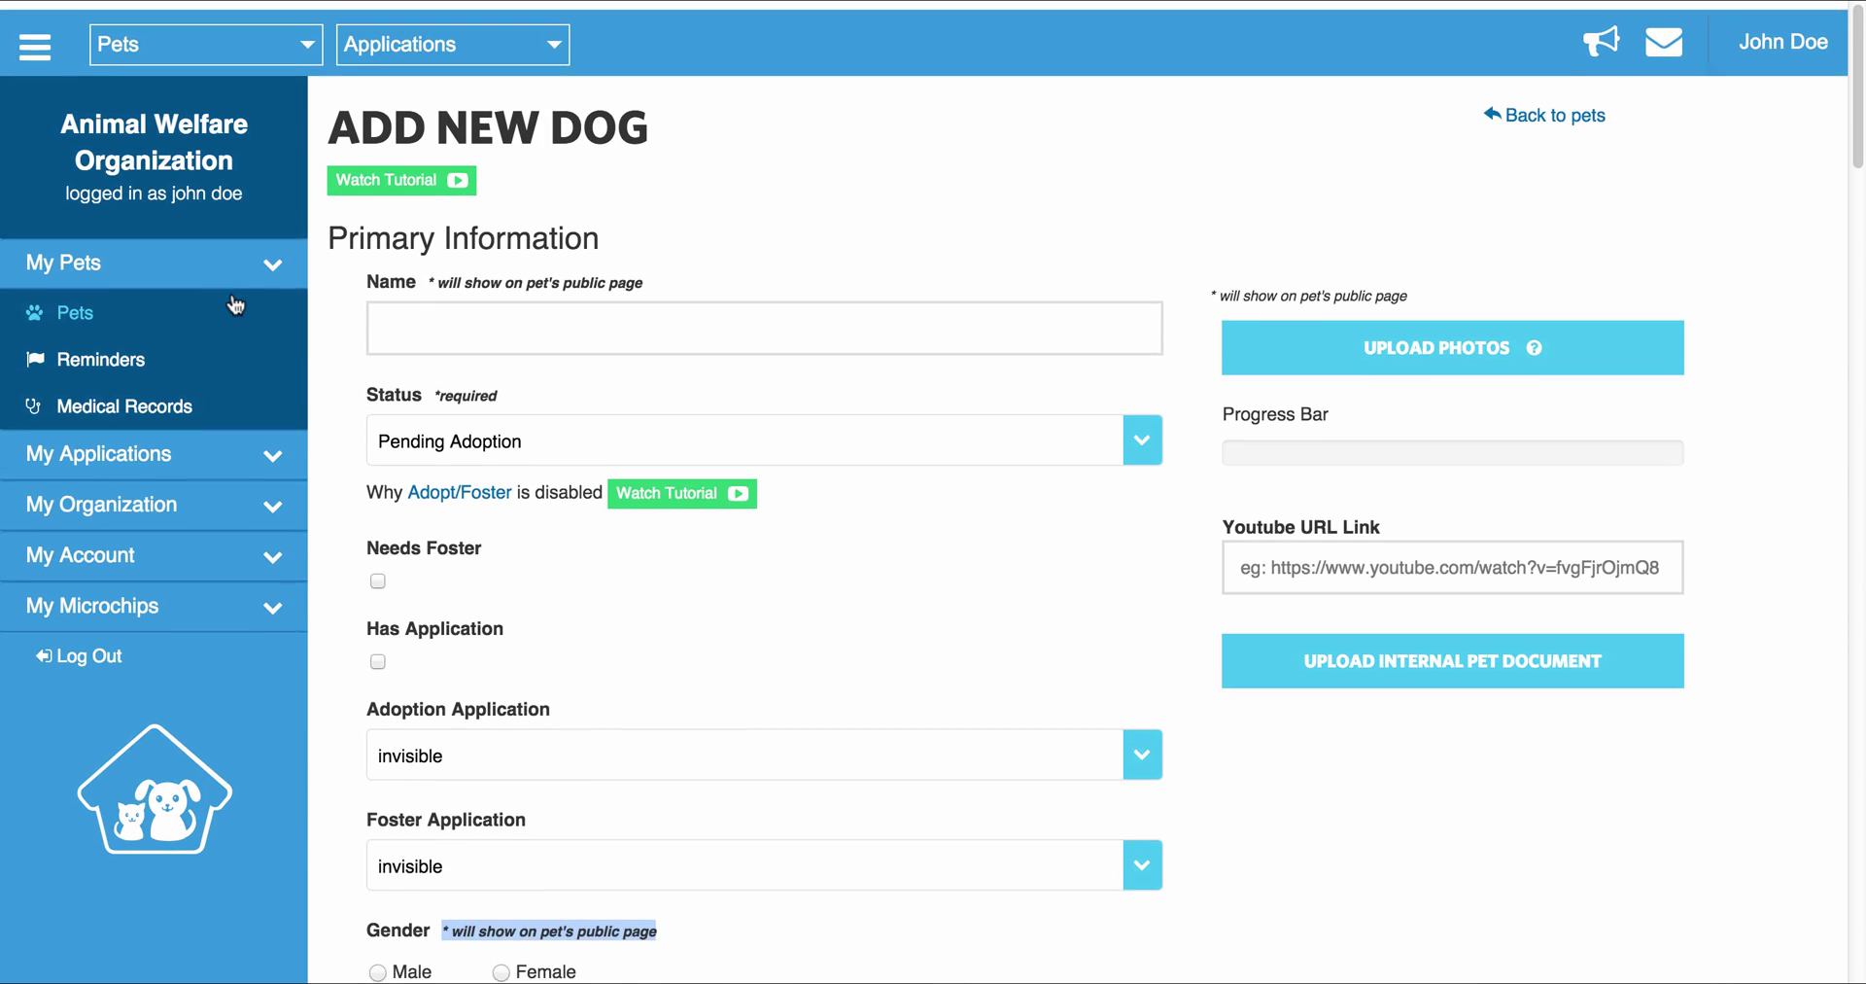
click(175, 312)
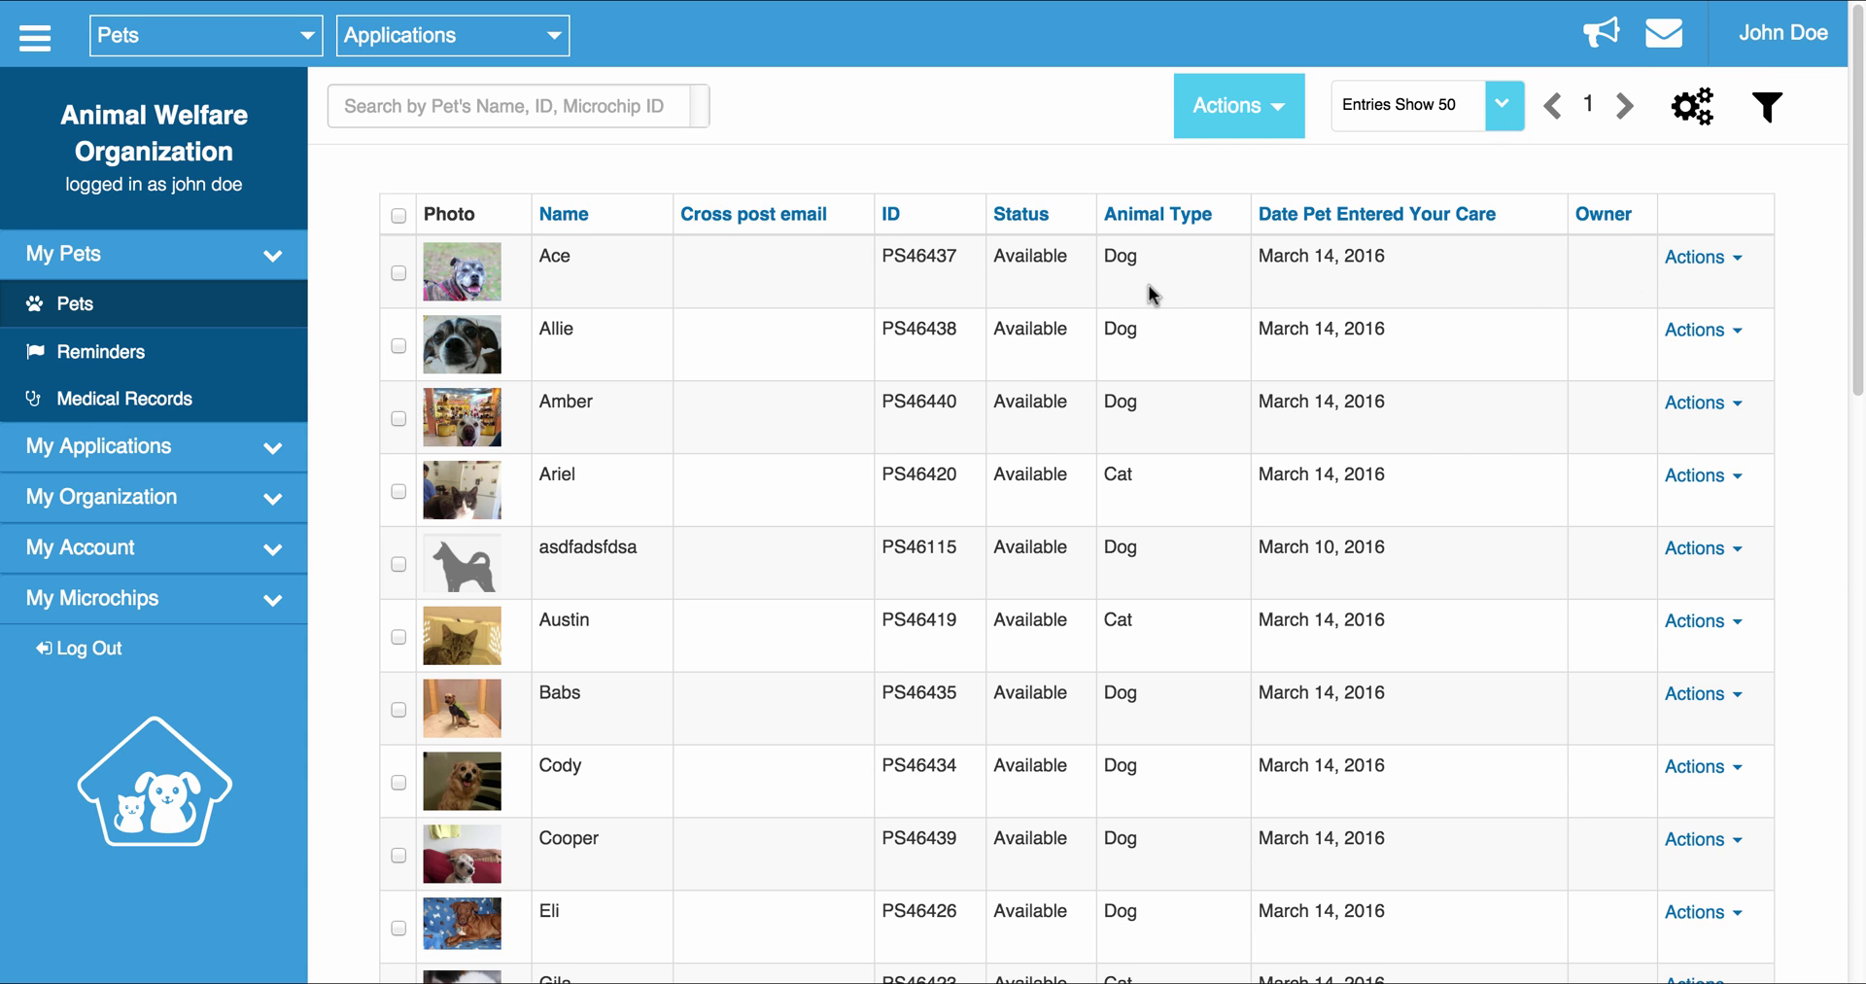
- Open the record of the dog Ace for editing and look over its primary information
click(1727, 264)
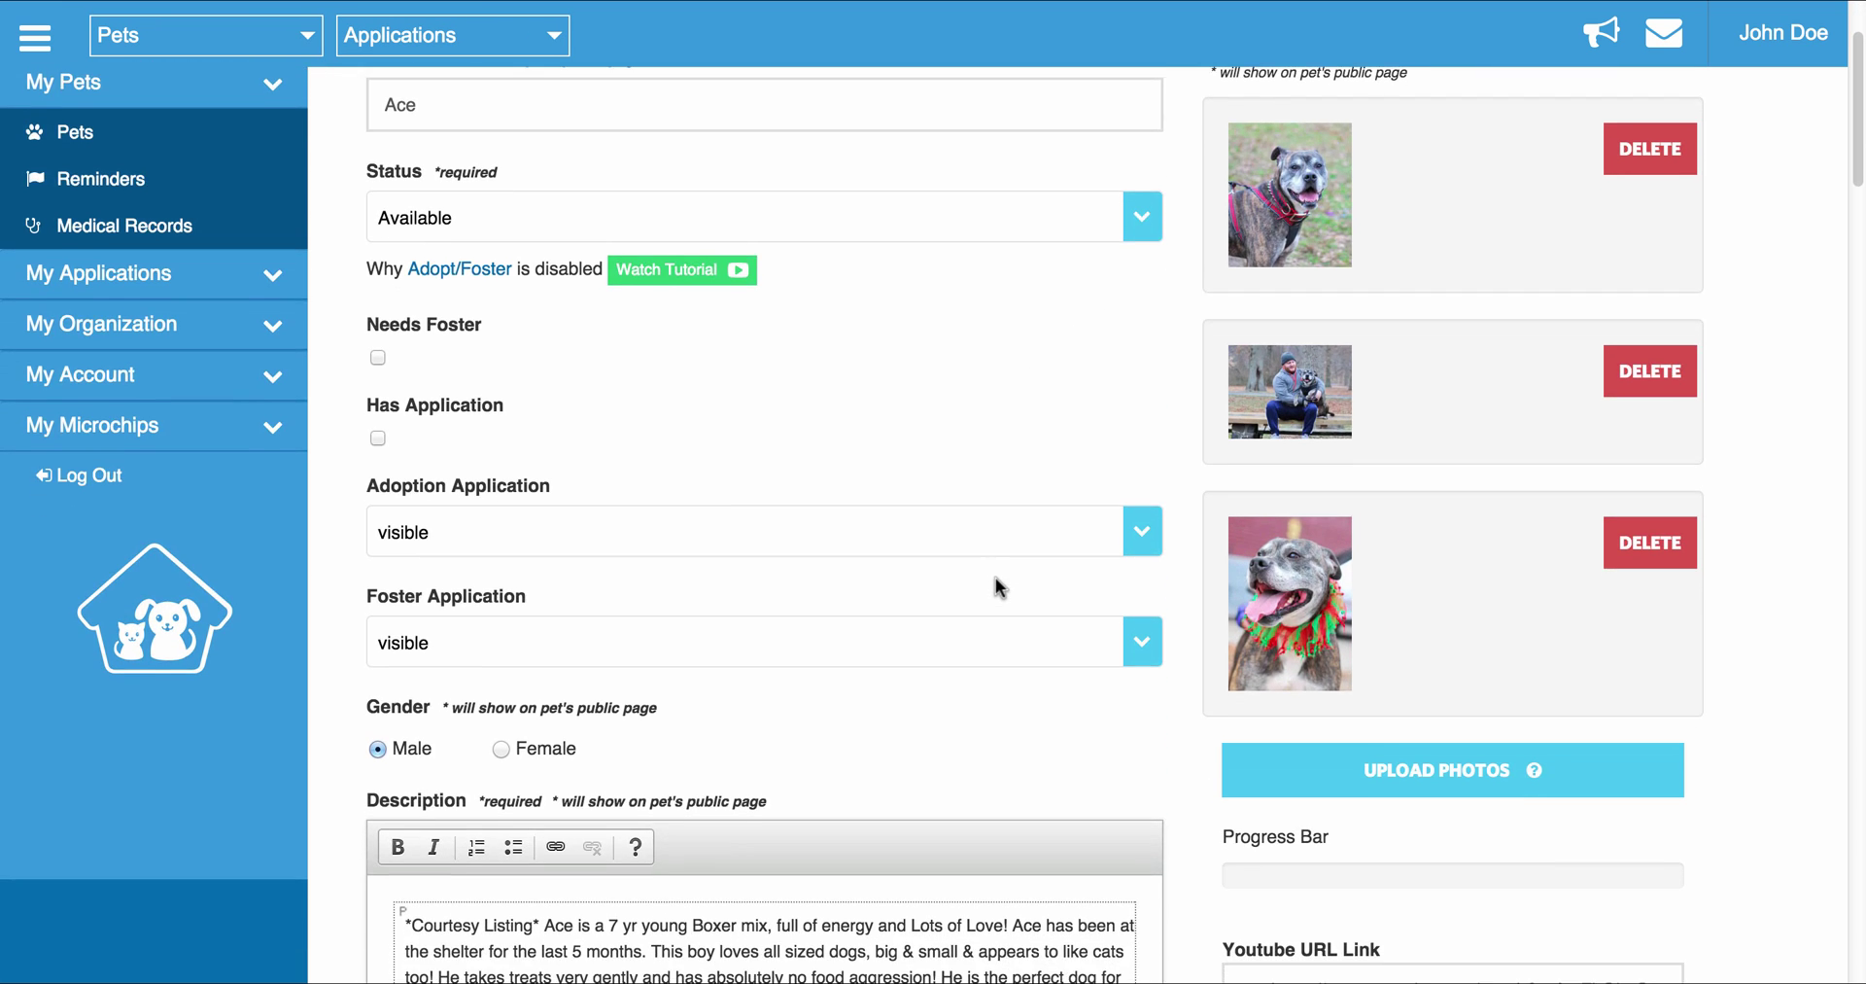
scroll(996, 579, down, 3)
scroll(995, 579, up, 8)
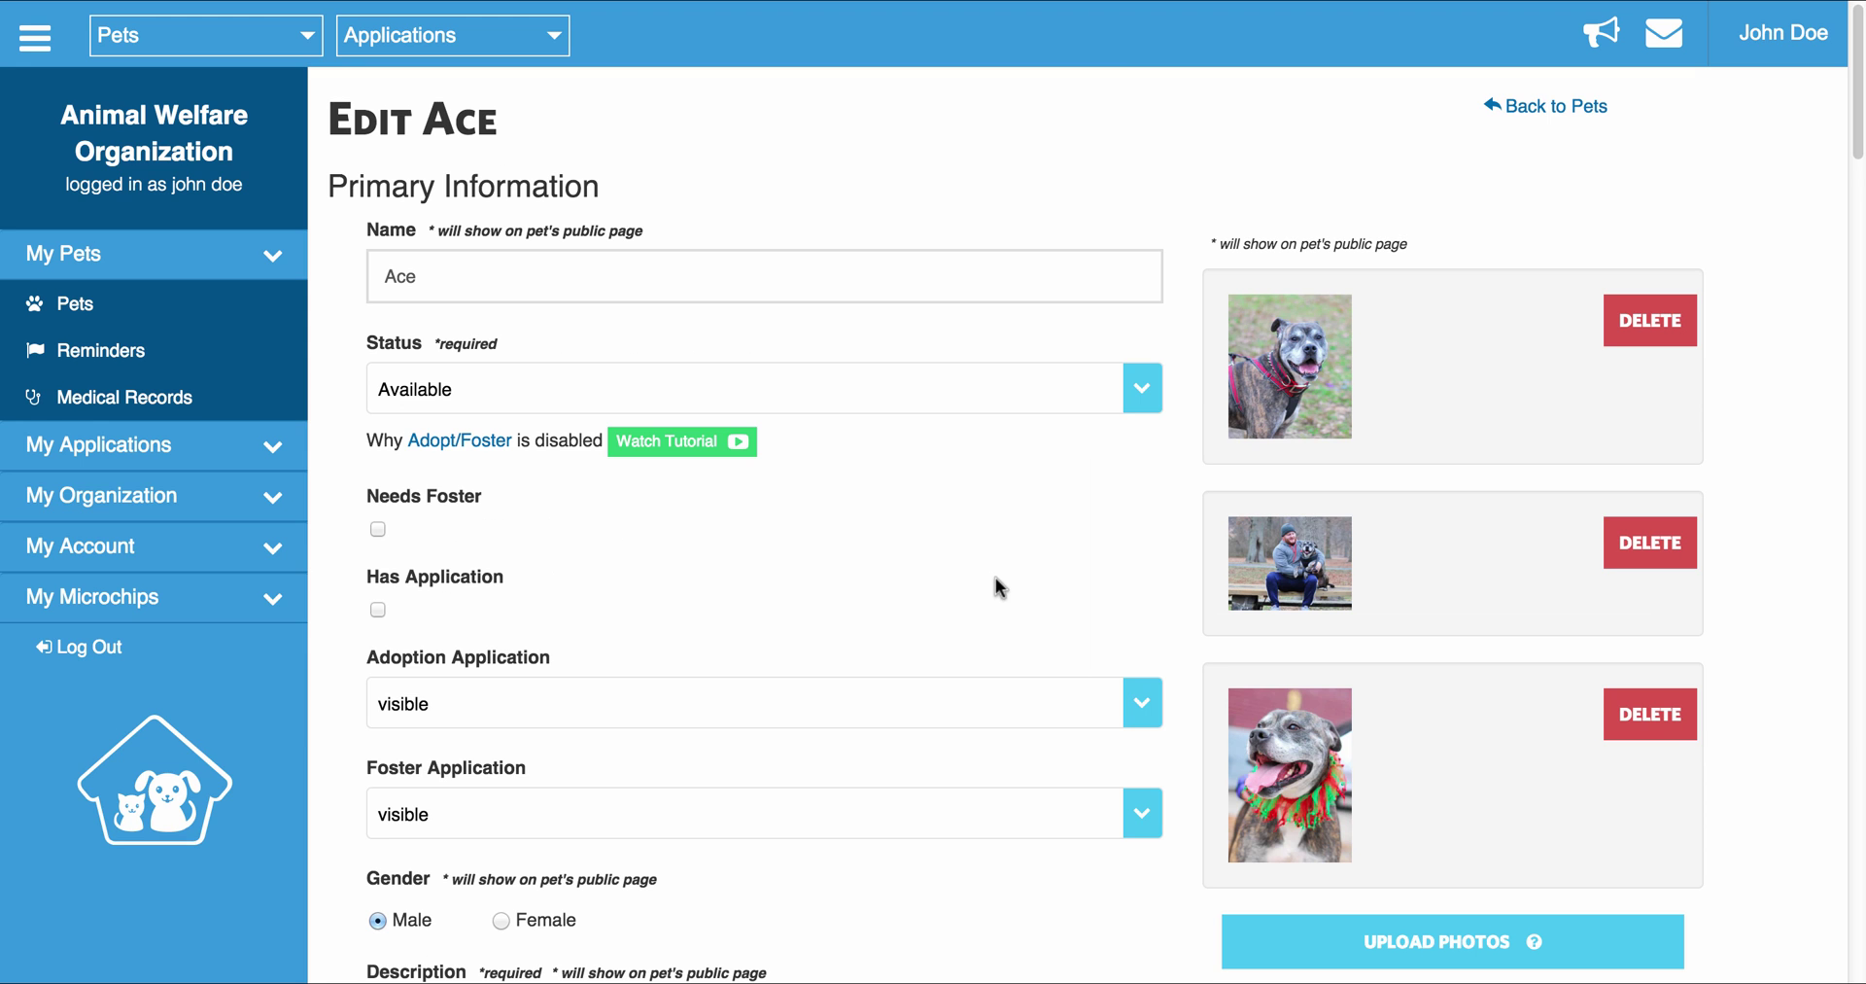